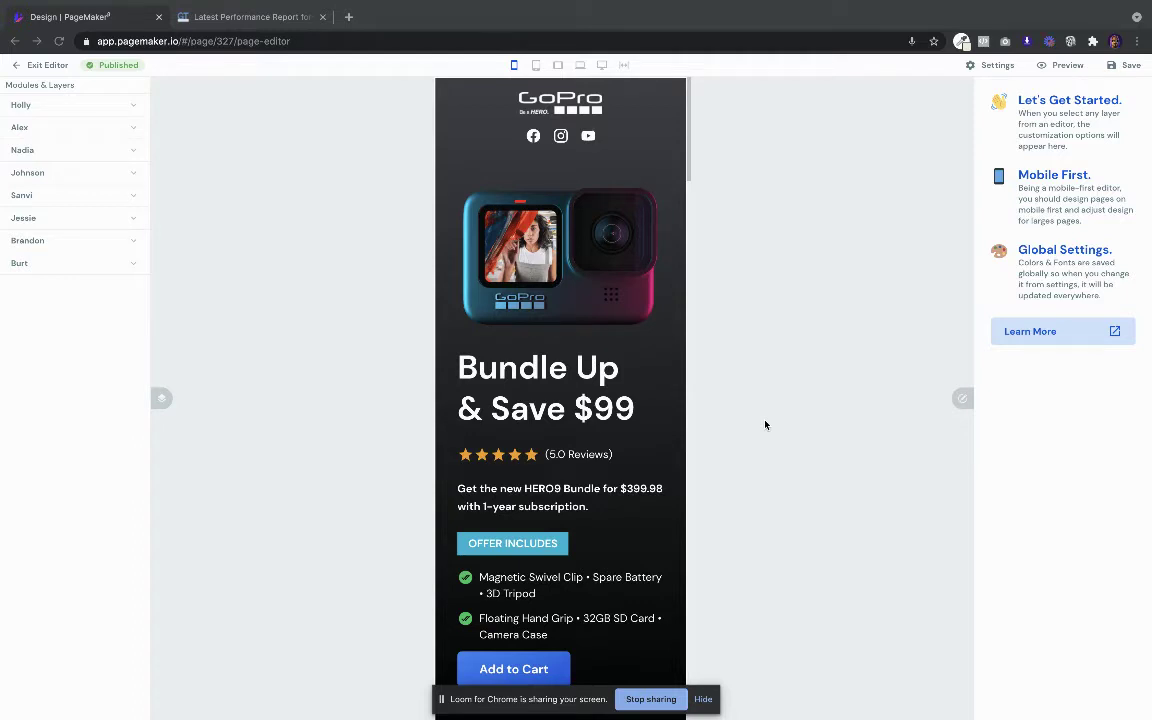
Show the GoPro page in desktop layout with the Modules & Layers panel hidden.
{"action": "left_click", "coordinate": [601, 65]}
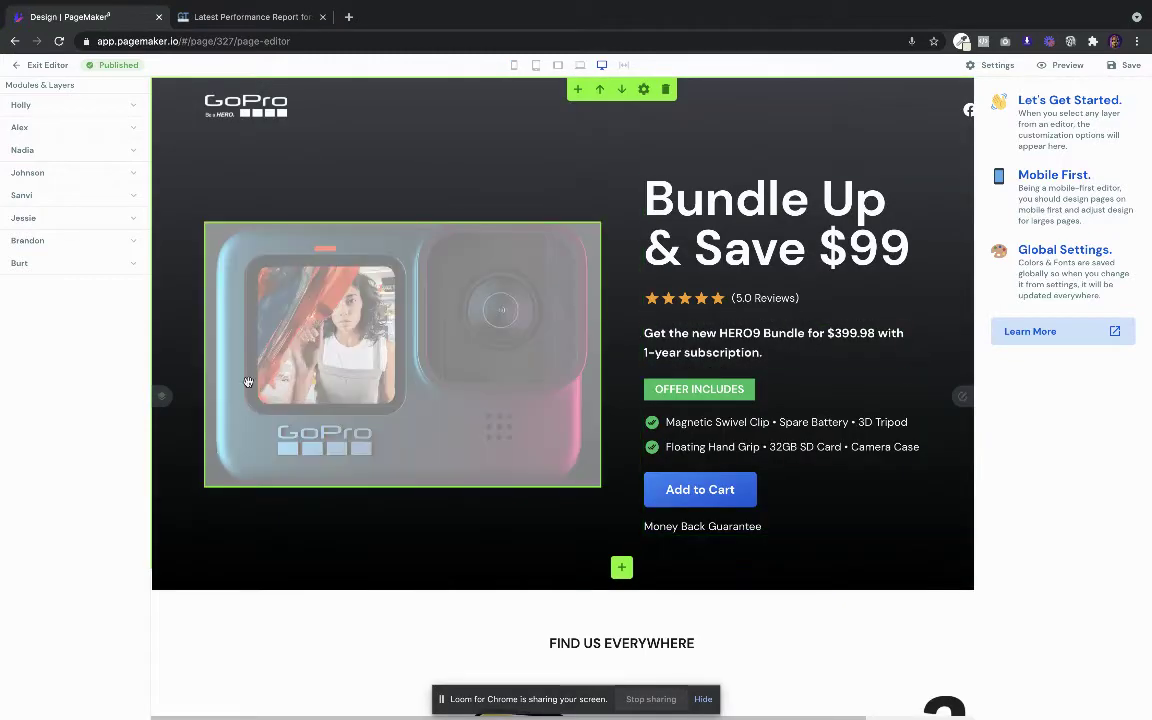
{"action": "left_click", "coordinate": [159, 397]}
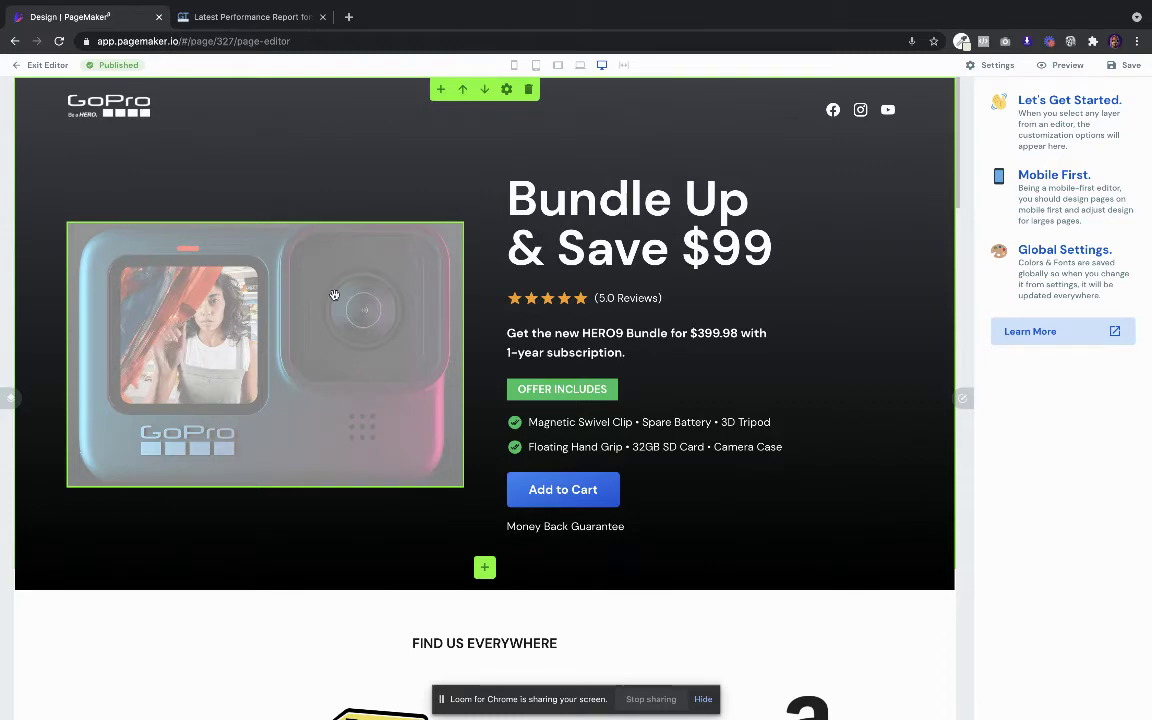
{"action": "left_click", "coordinate": [714, 212]}
Scroll through the page sections, including the Offer Expires June 2021 and Get $99 Off sections.
{"action": "scroll", "coordinate": [714, 212], "scroll_direction": "down", "scroll_amount": 5}
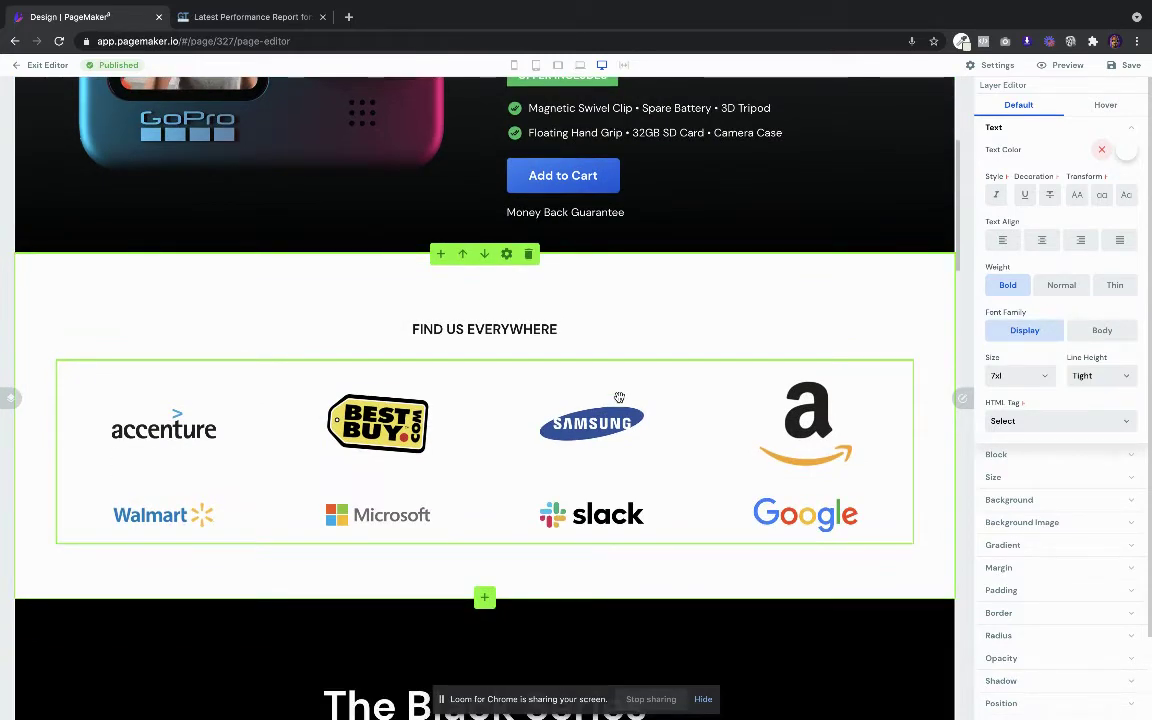
{"action": "scroll", "coordinate": [619, 398], "scroll_direction": "down", "scroll_amount": 6}
{"action": "scroll", "coordinate": [619, 398], "scroll_direction": "down", "scroll_amount": 1}
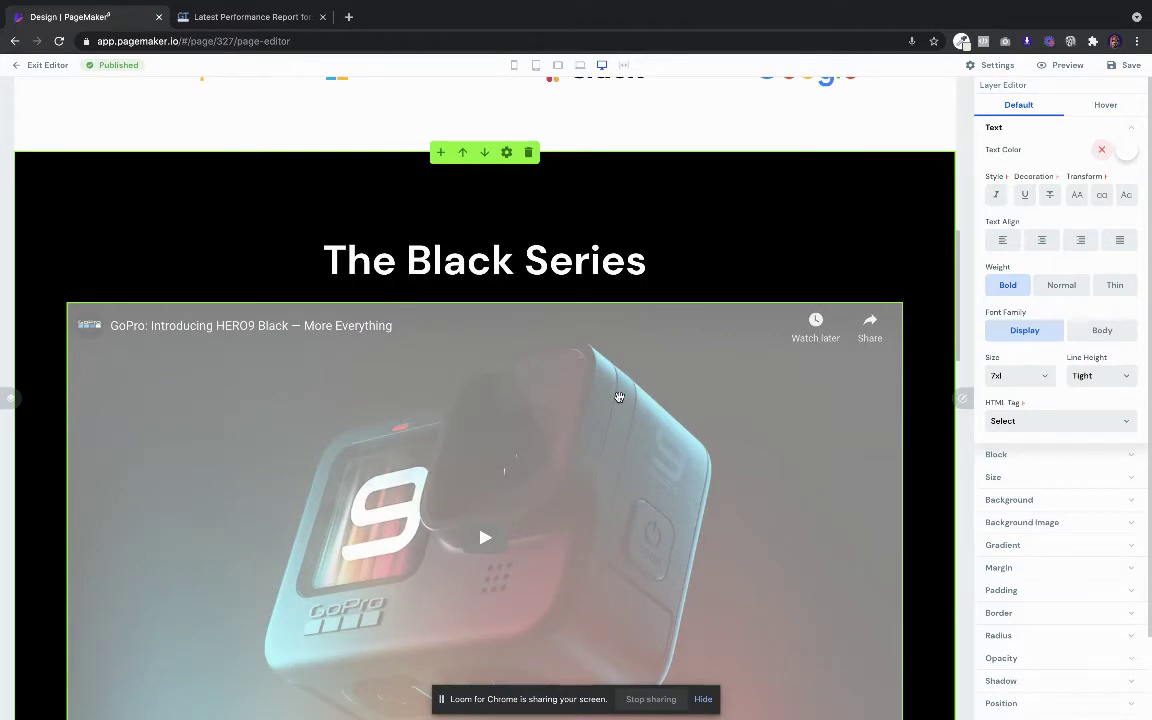
{"action": "scroll", "coordinate": [619, 398], "scroll_direction": "down", "scroll_amount": 10}
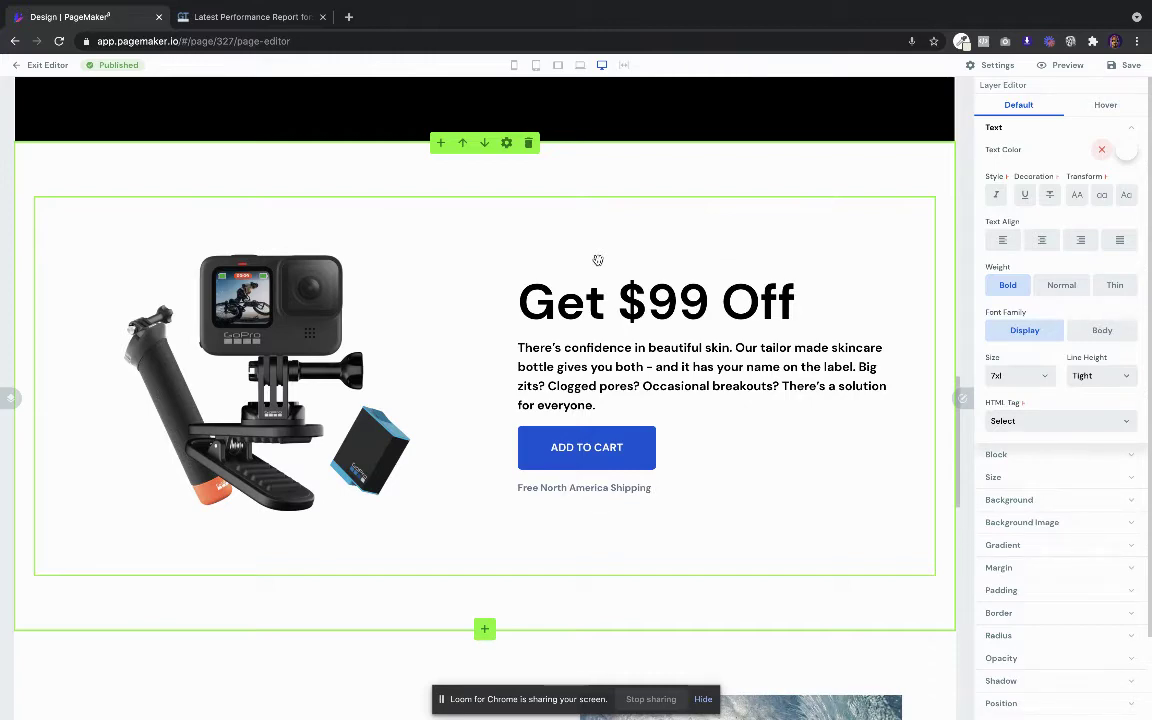
{"action": "scroll", "coordinate": [597, 260], "scroll_direction": "down", "scroll_amount": 5}
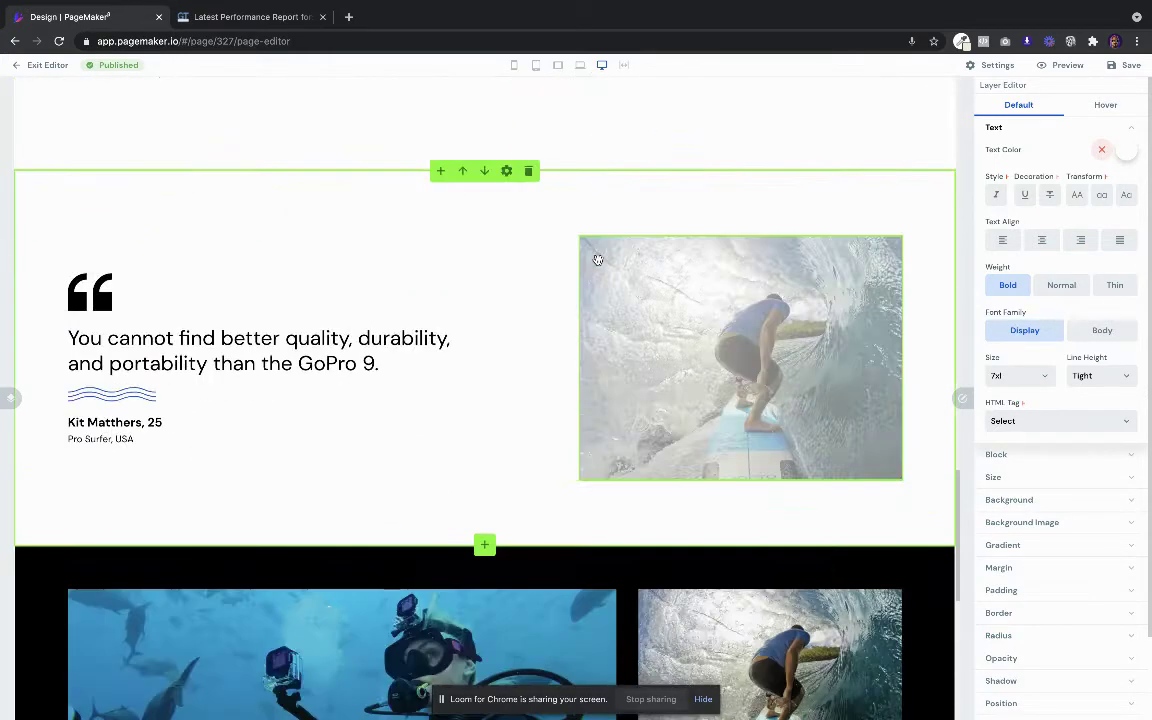
{"action": "scroll", "coordinate": [597, 260], "scroll_direction": "down", "scroll_amount": 4}
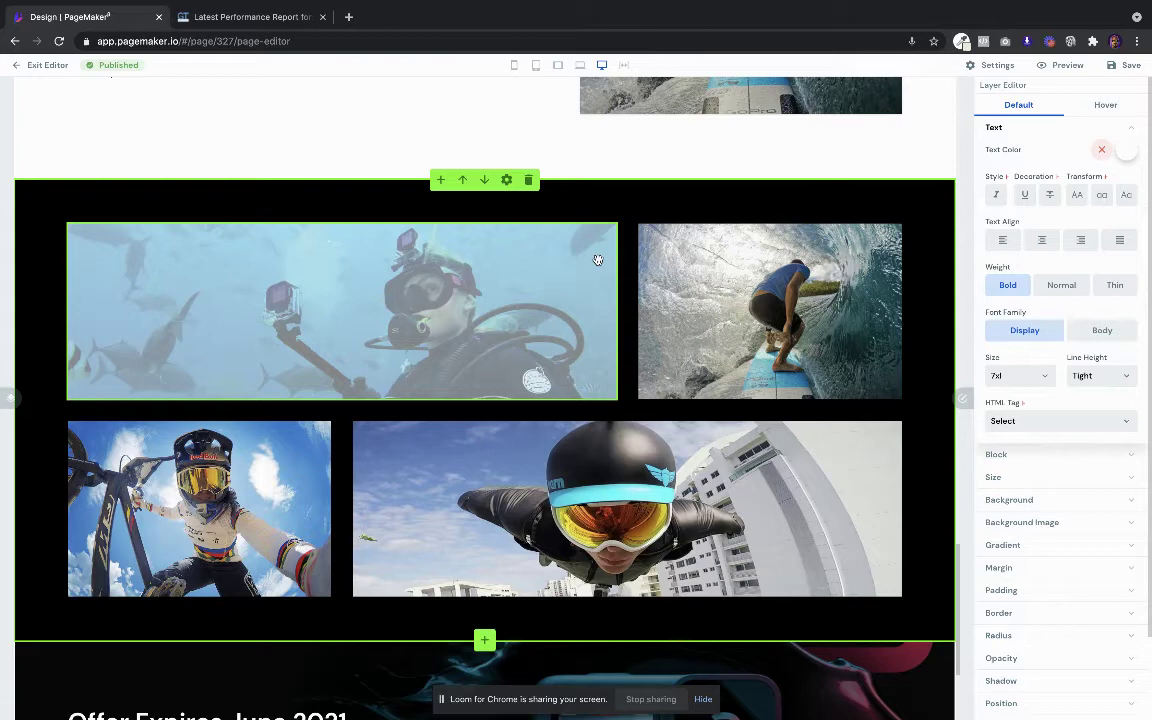
{"action": "scroll", "coordinate": [607, 303], "scroll_direction": "down", "scroll_amount": 2}
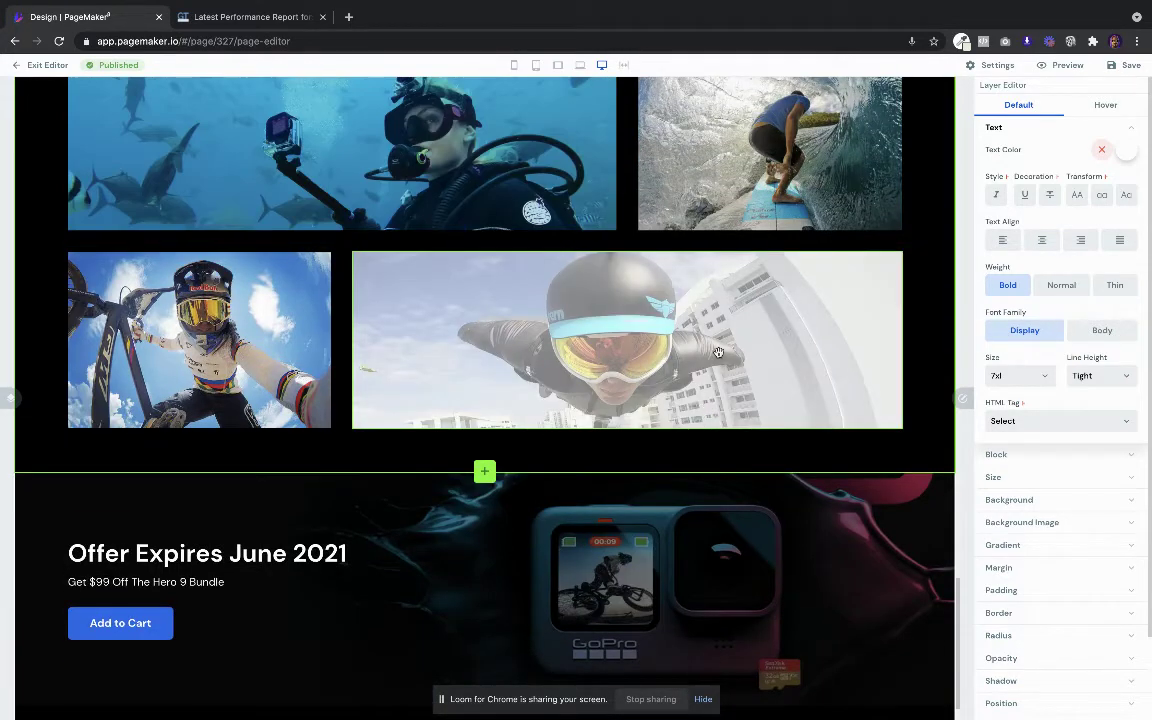
{"action": "scroll", "coordinate": [465, 505], "scroll_direction": "down", "scroll_amount": 1}
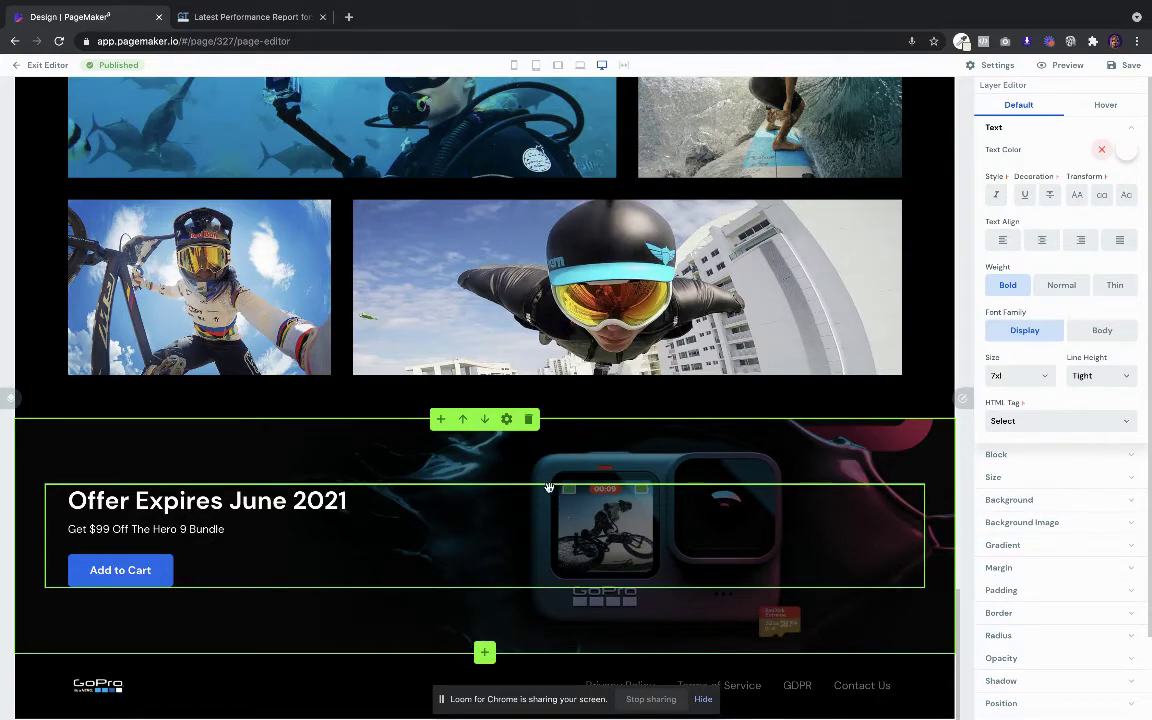
{"action": "scroll", "coordinate": [548, 489], "scroll_direction": "up", "scroll_amount": 10}
{"action": "scroll", "coordinate": [616, 330], "scroll_direction": "up", "scroll_amount": 1}
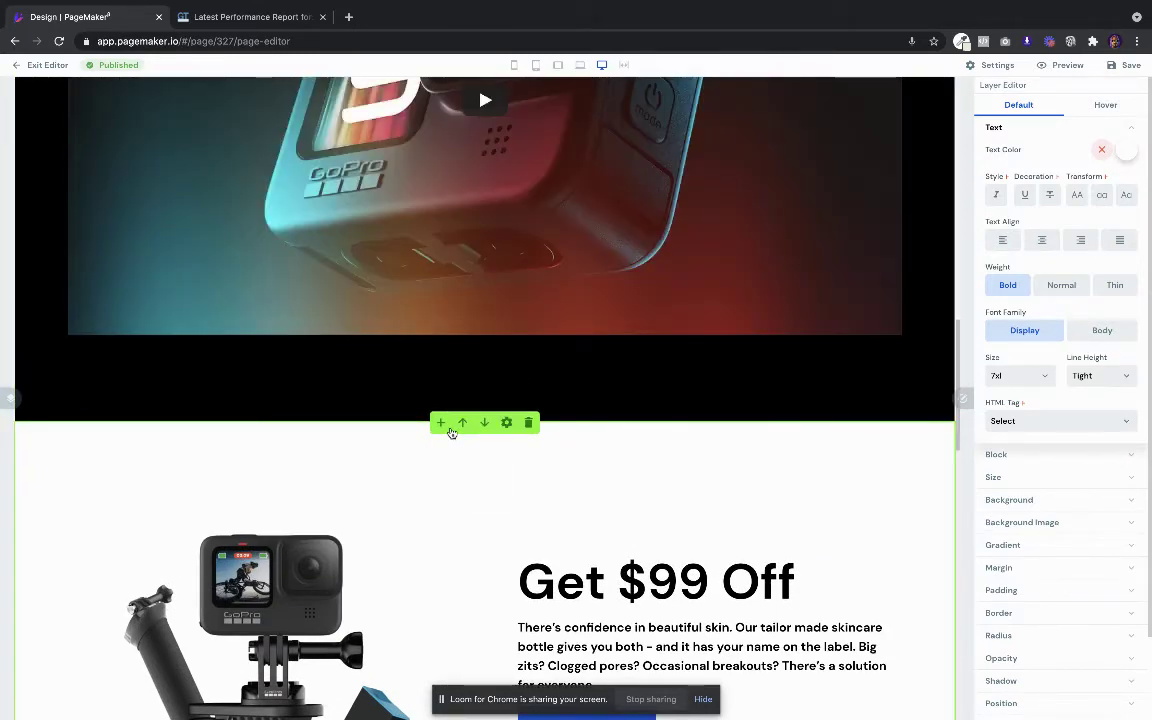
{"action": "left_click", "coordinate": [447, 427]}
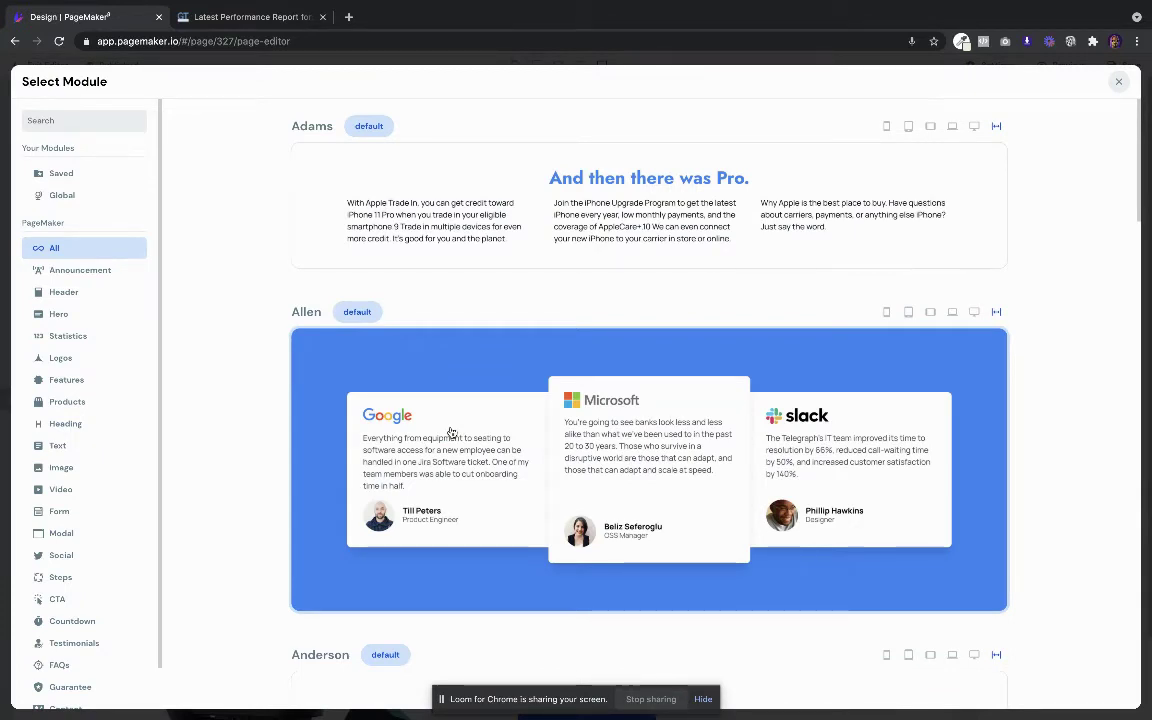
{"action": "scroll", "coordinate": [451, 432], "scroll_direction": "down", "scroll_amount": 9}
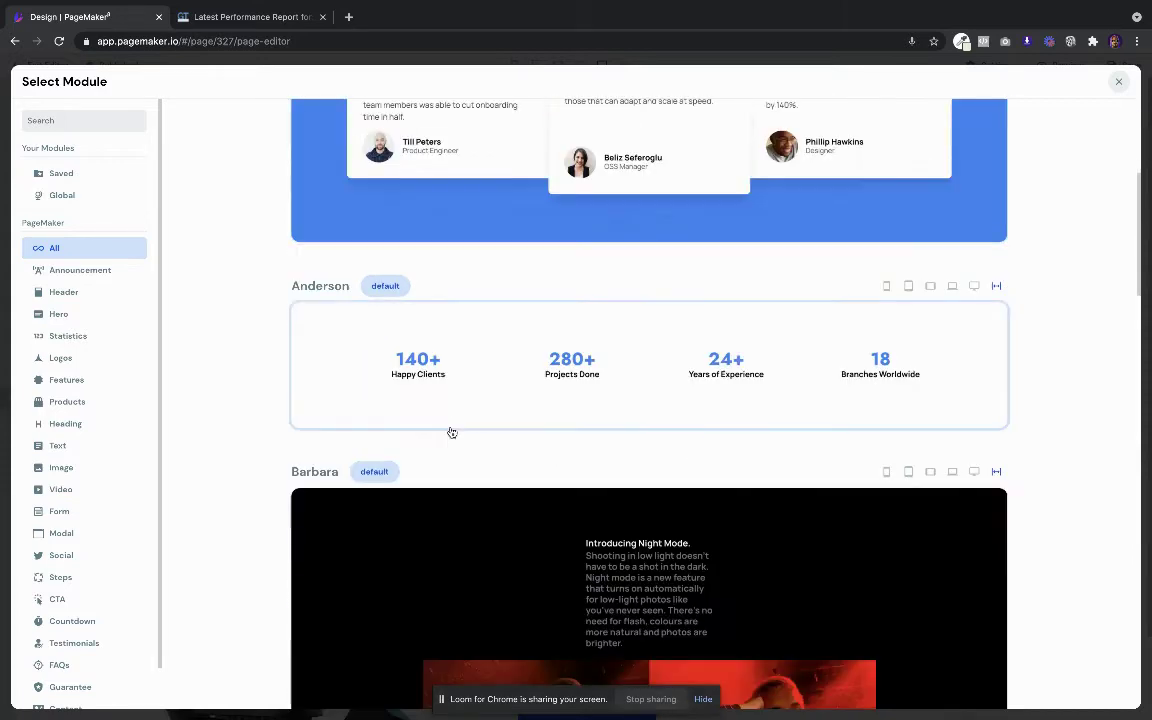
{"action": "scroll", "coordinate": [524, 314], "scroll_direction": "up", "scroll_amount": 2}
{"action": "scroll", "coordinate": [524, 314], "scroll_direction": "up", "scroll_amount": 7}
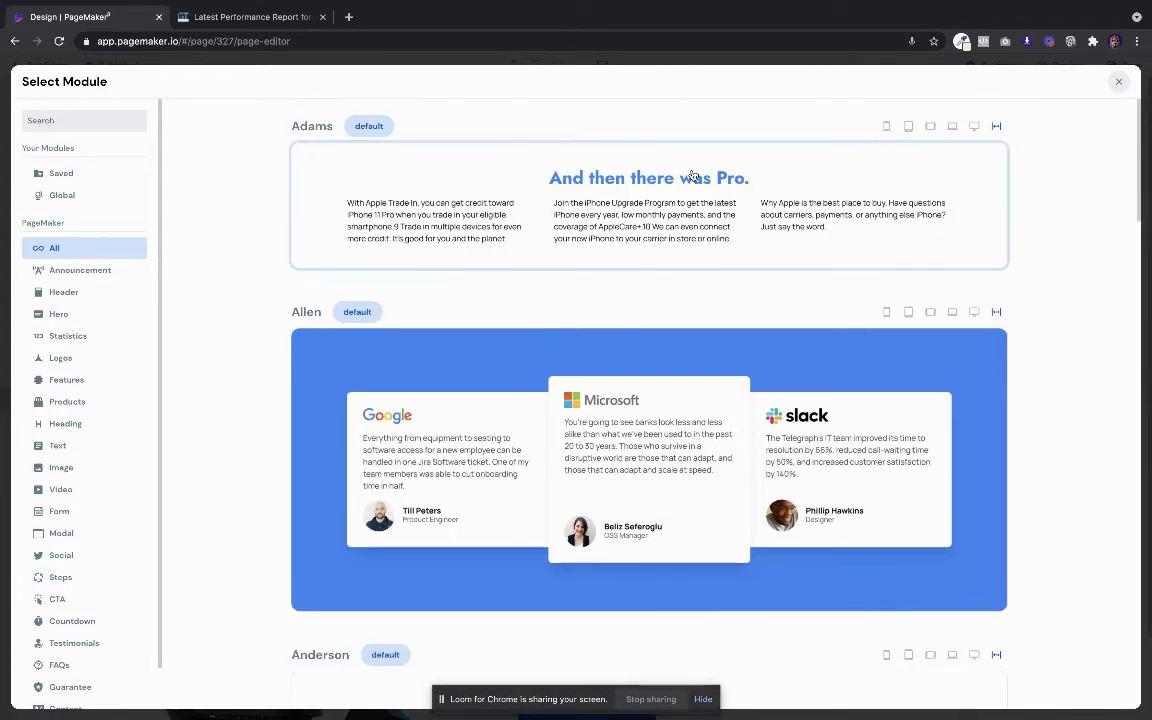
{"action": "left_click", "coordinate": [1119, 81]}
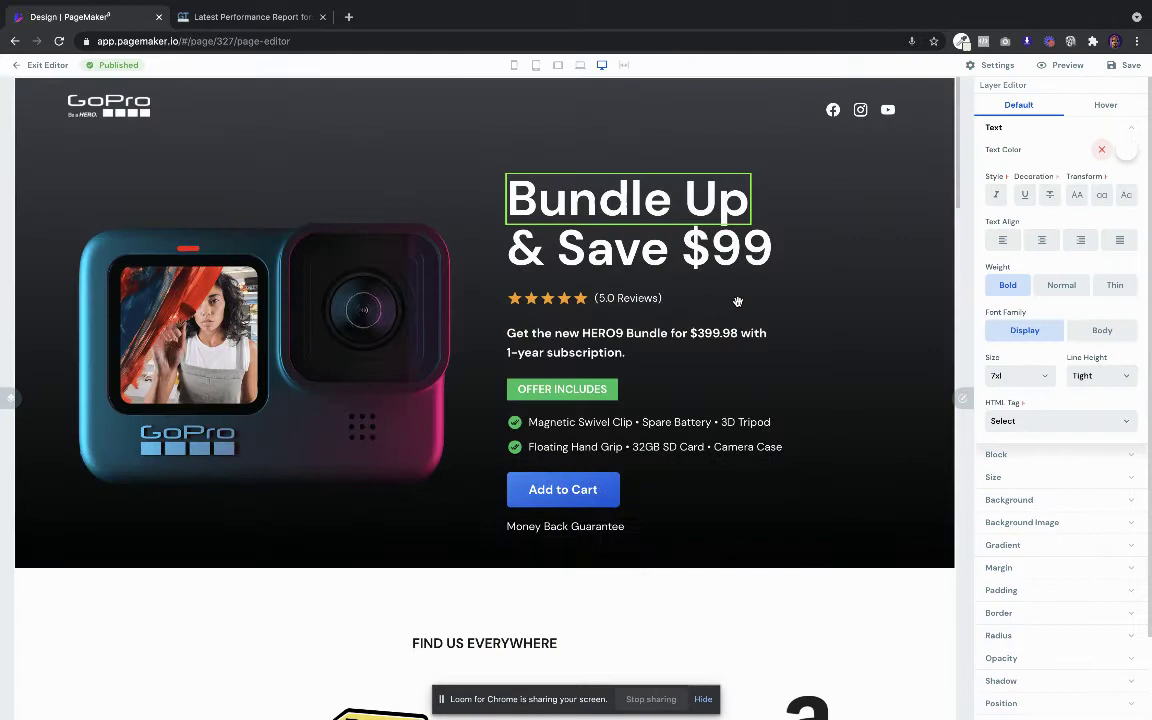
Replace 'Bundle Up' with 'Hey Dude' so the heading reads 'Hey Dude & Save $99'.
{"action": "left_click", "coordinate": [711, 208]}
{"action": "triple_click", "coordinate": [711, 208]}
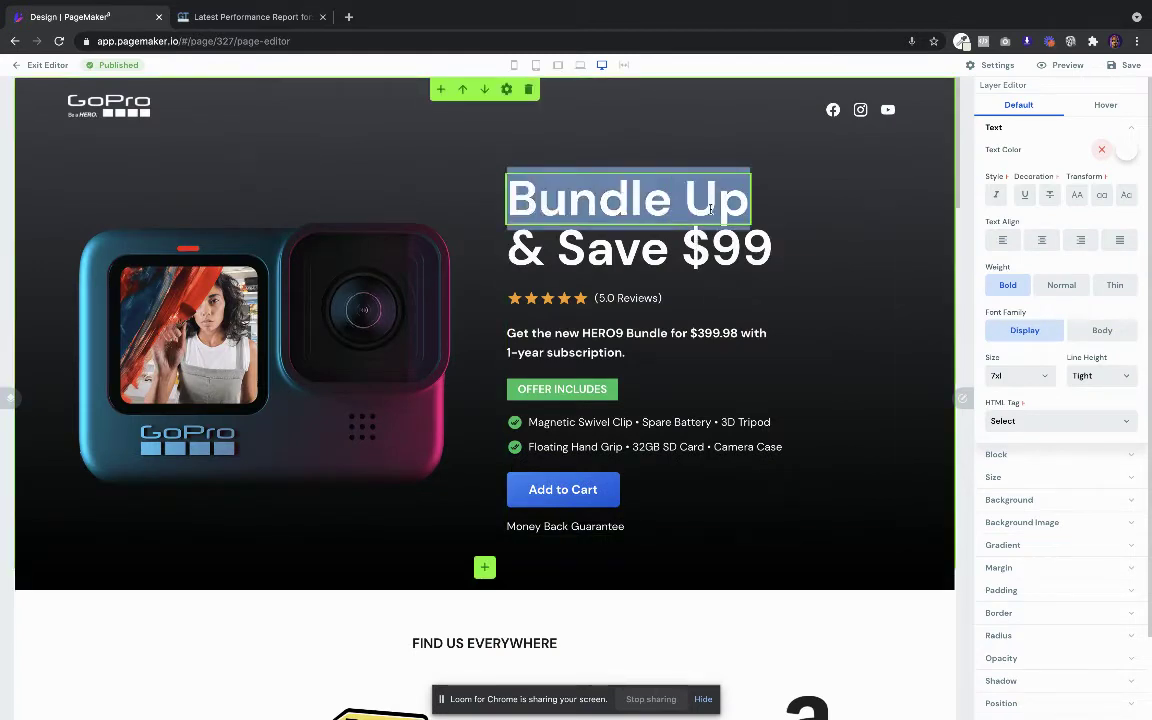
{"action": "type", "text": "Hey Dude"}
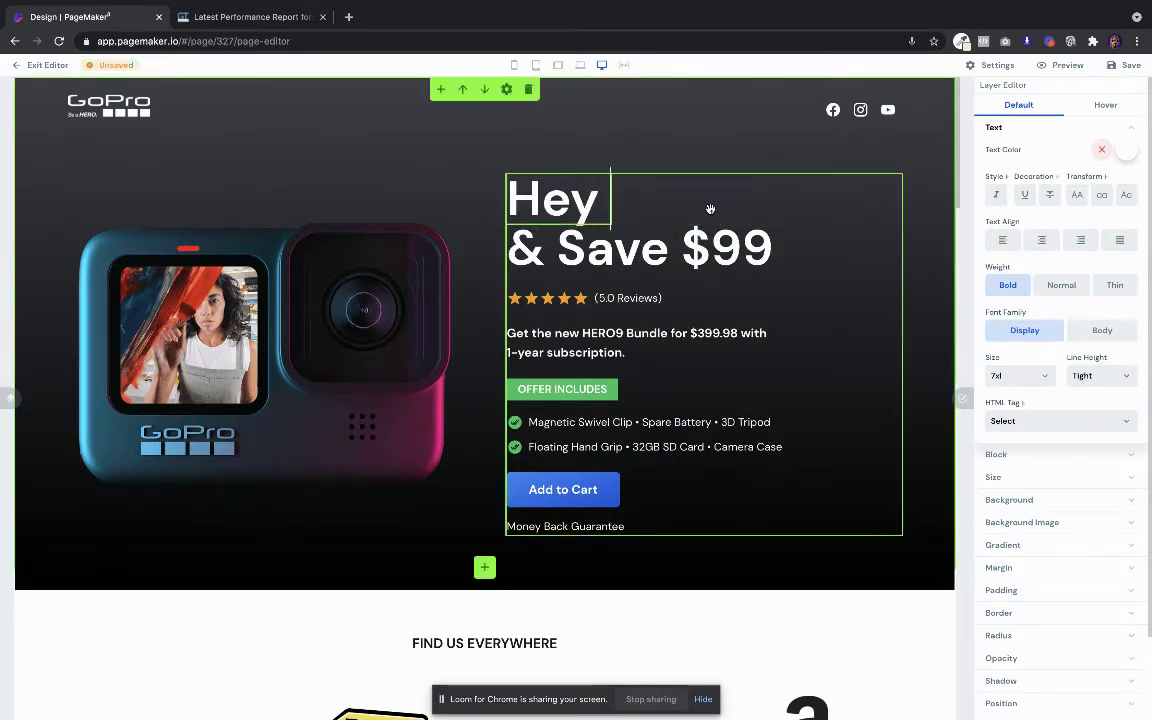
{"action": "triple_click", "coordinate": [678, 208]}
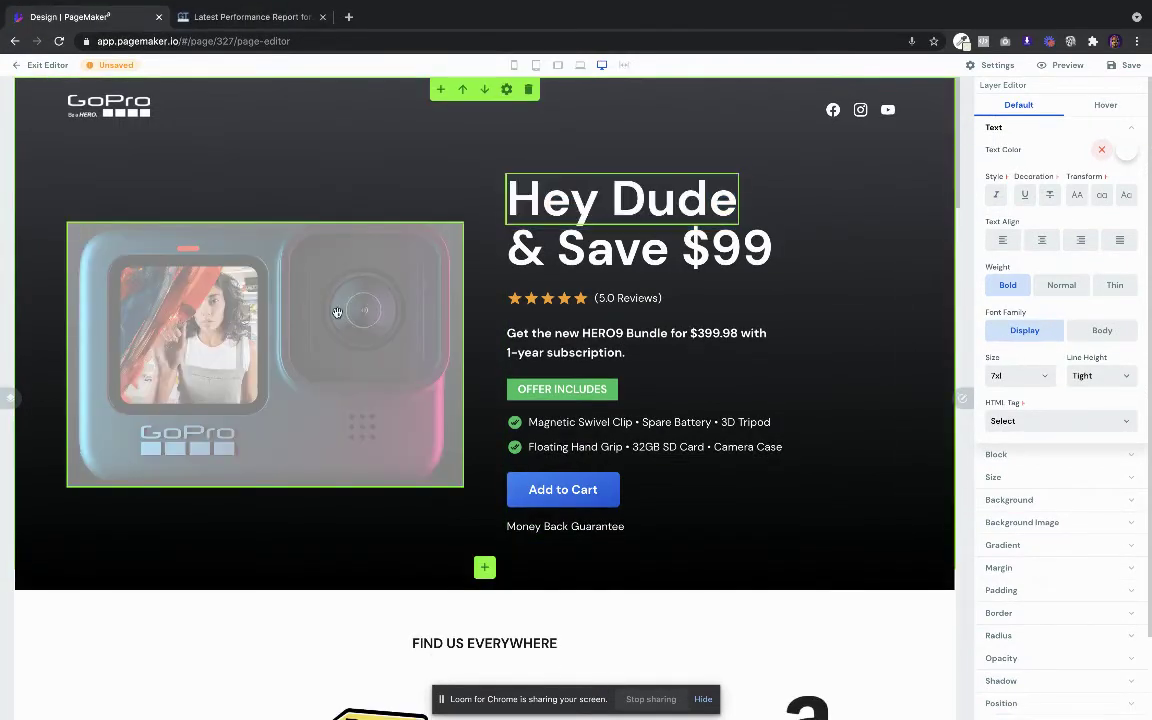
{"action": "left_click", "coordinate": [337, 313]}
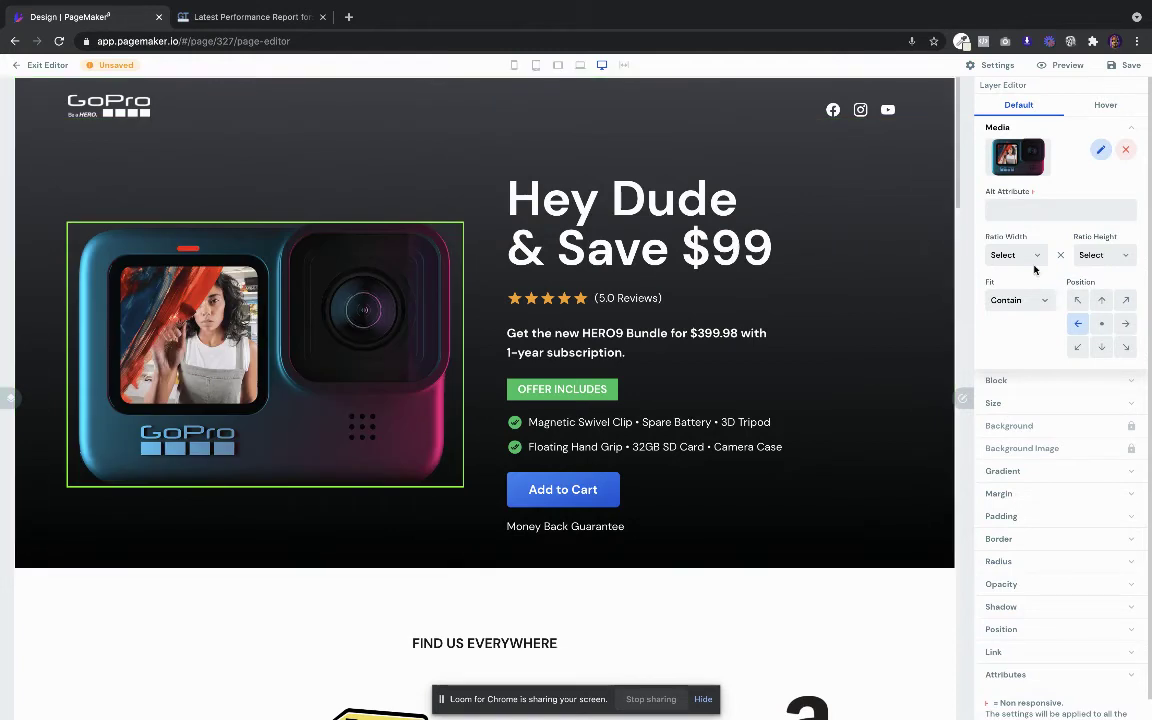
Swap the hero camera image for the GoPro bundle photo of camera, grip and battery.
{"action": "left_click", "coordinate": [621, 224]}
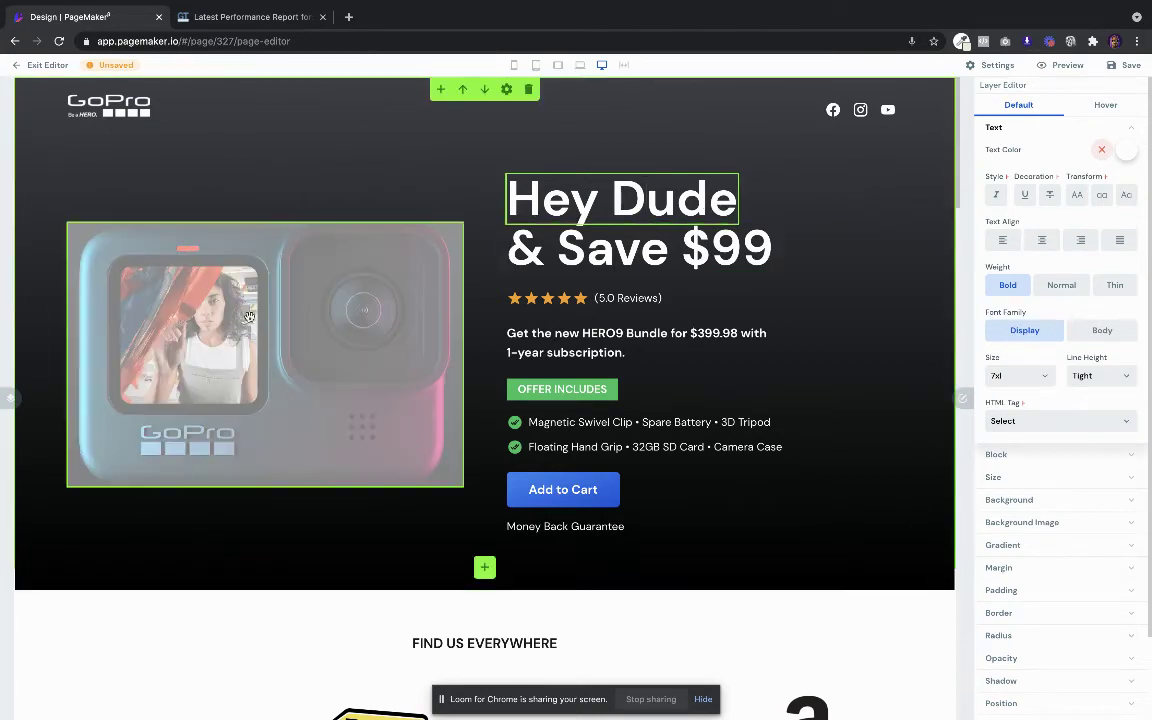
{"action": "left_click", "coordinate": [370, 289]}
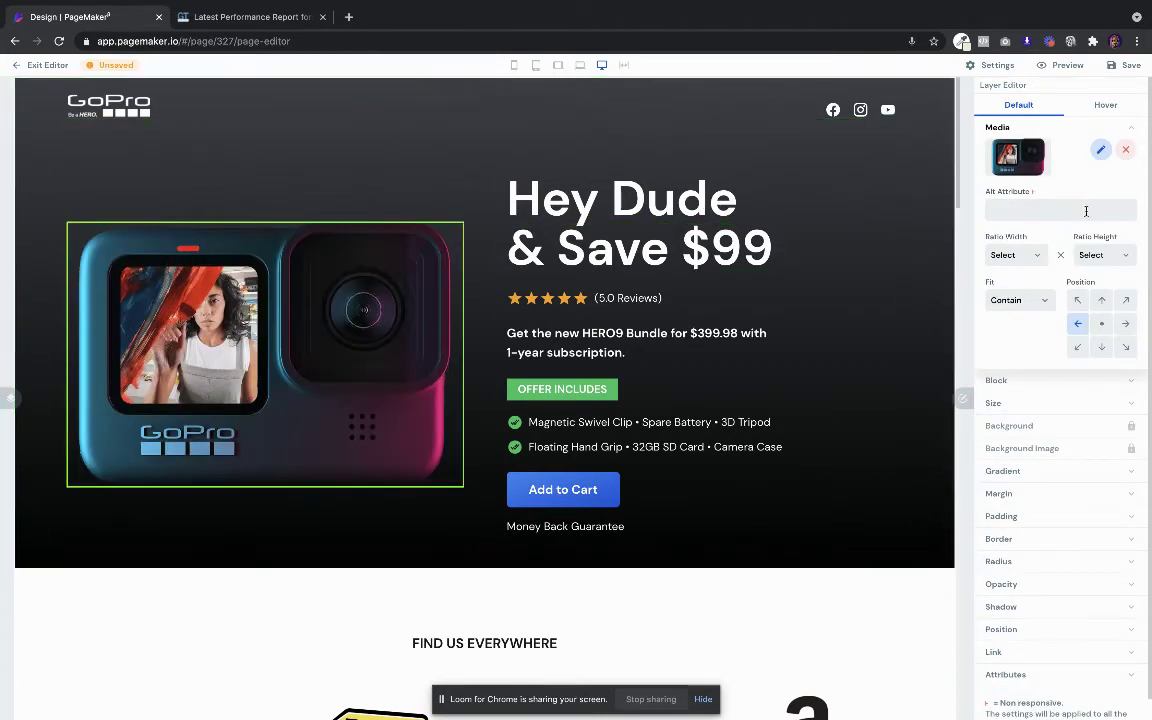
{"action": "left_click", "coordinate": [1103, 160]}
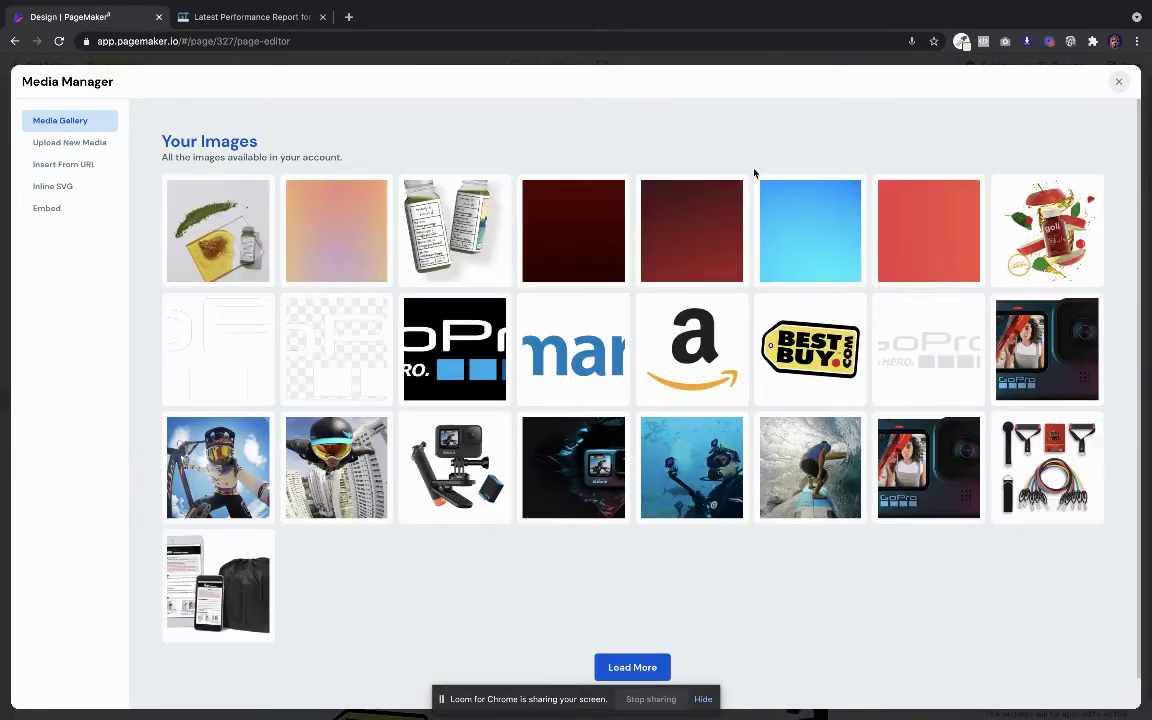
{"action": "left_click", "coordinate": [430, 430]}
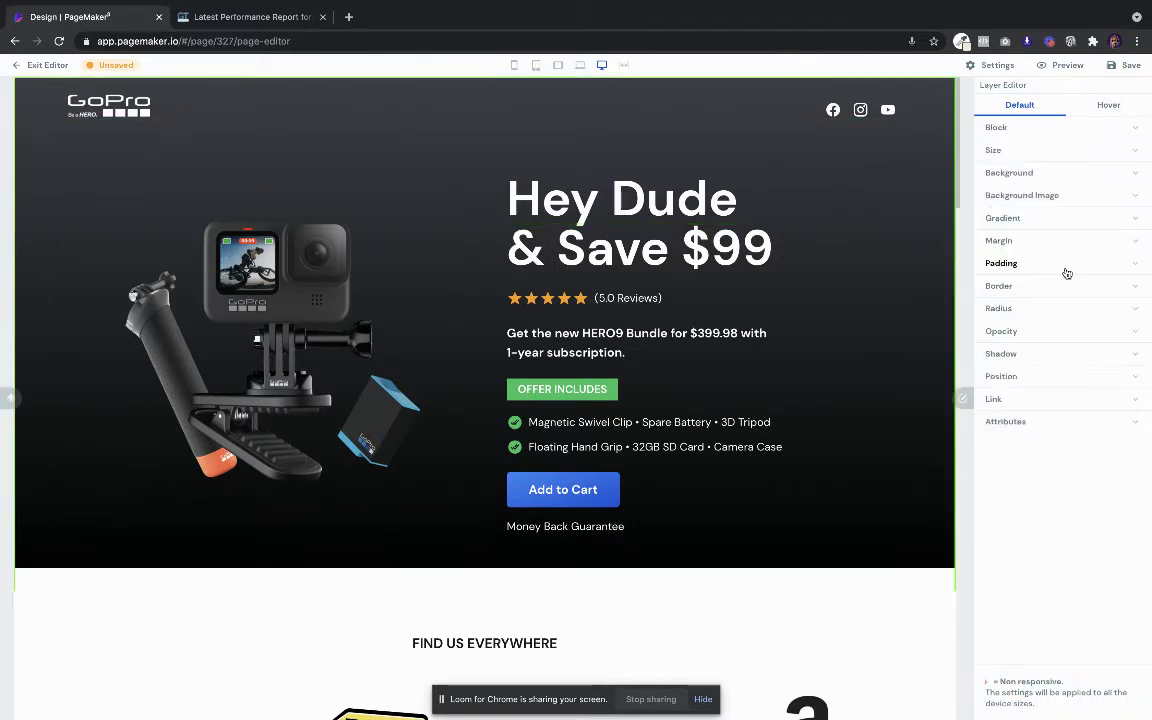
Bring up Media Manager from the hero section's Background Image setting.
{"action": "left_click", "coordinate": [1088, 175]}
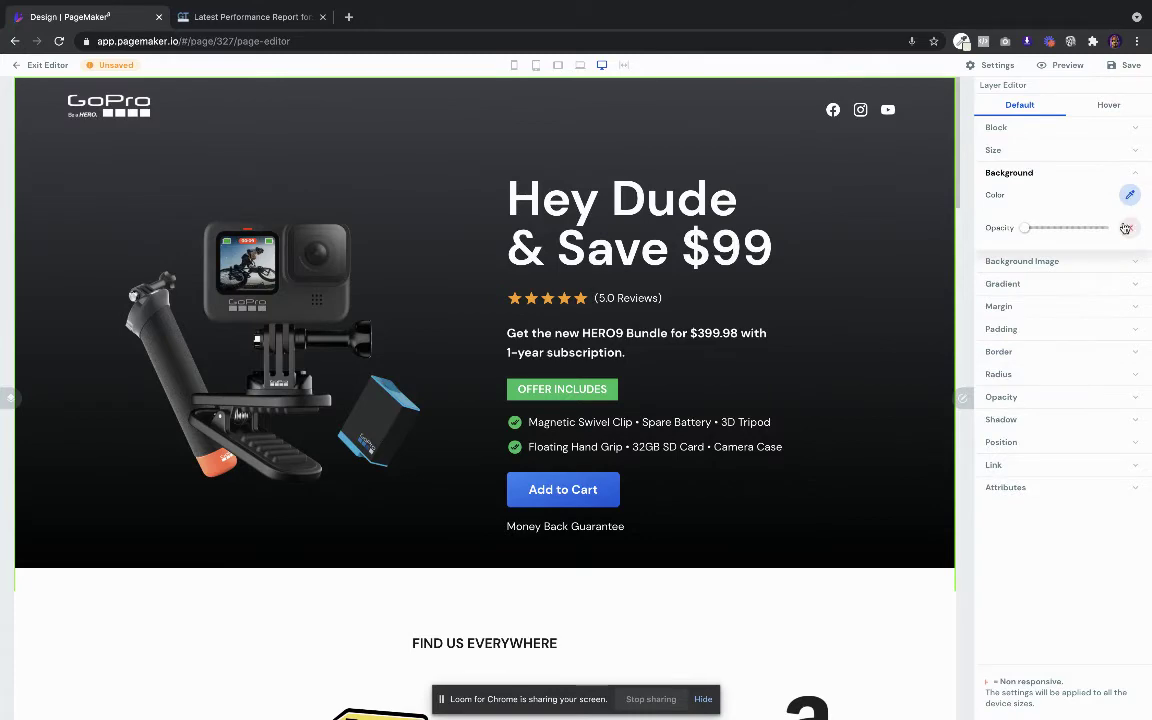
{"action": "left_click", "coordinate": [1085, 262]}
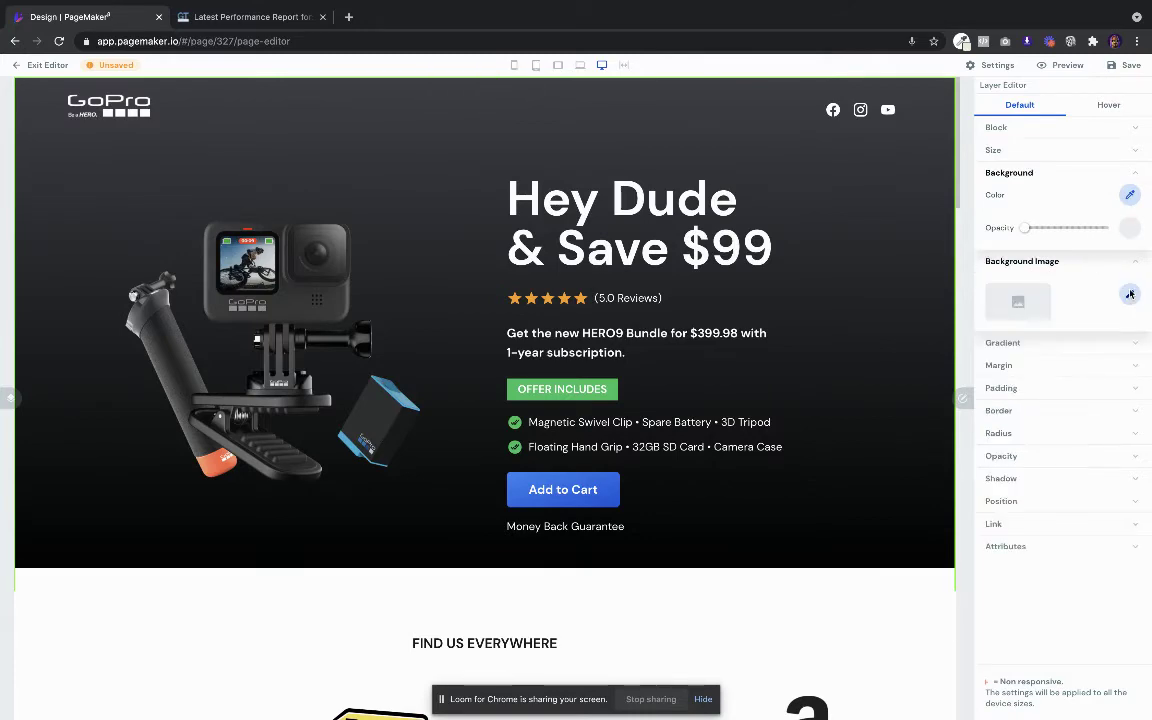
{"action": "left_click", "coordinate": [1129, 298]}
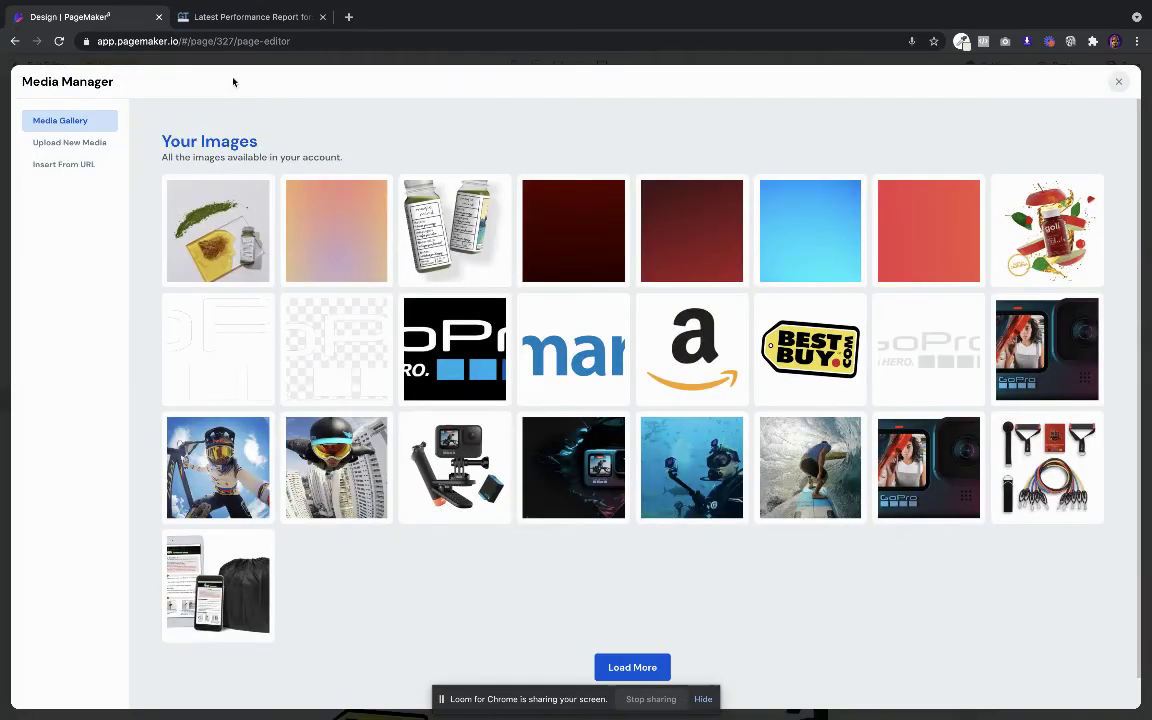
Set the dark maroon image as hero background and swap the photo for the goli bottle.
{"action": "left_click", "coordinate": [567, 226]}
{"action": "left_click", "coordinate": [276, 230]}
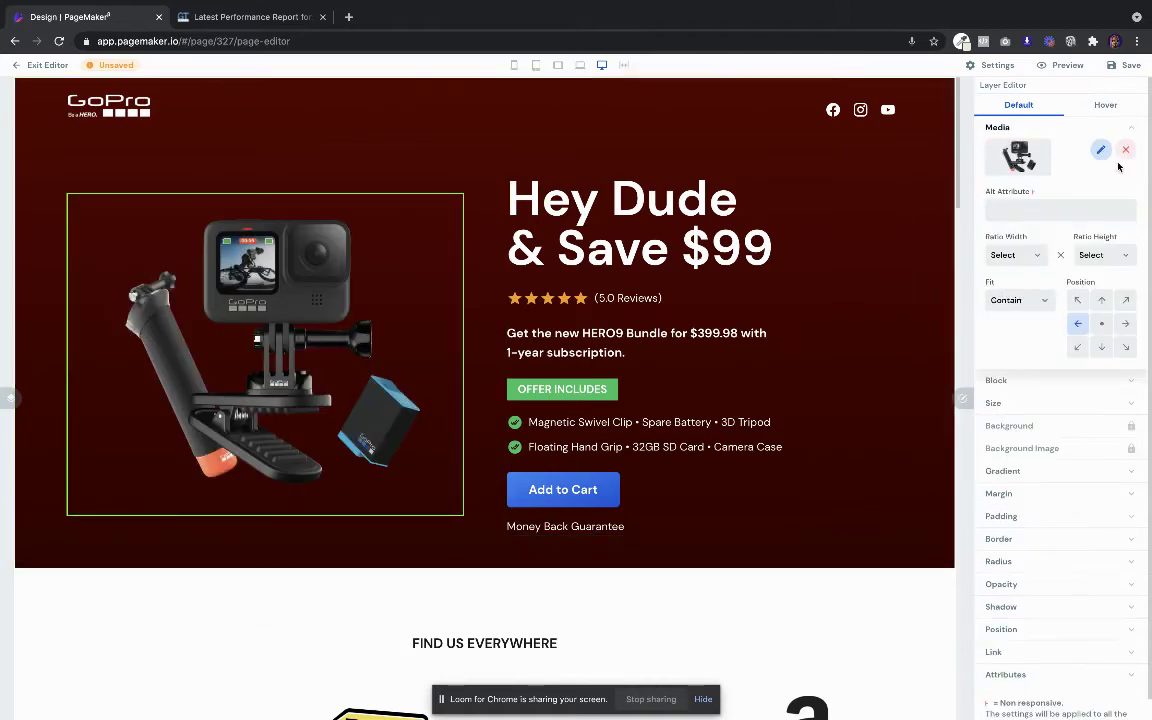
{"action": "left_click", "coordinate": [1100, 149]}
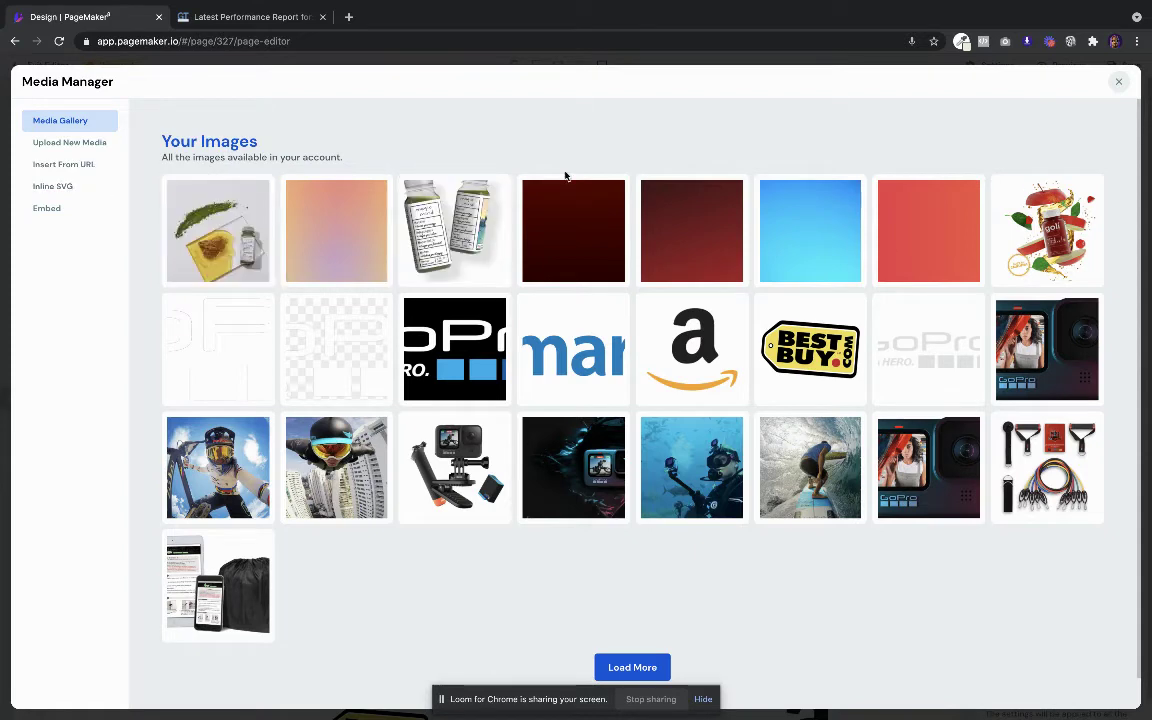
{"action": "left_click", "coordinate": [1050, 225]}
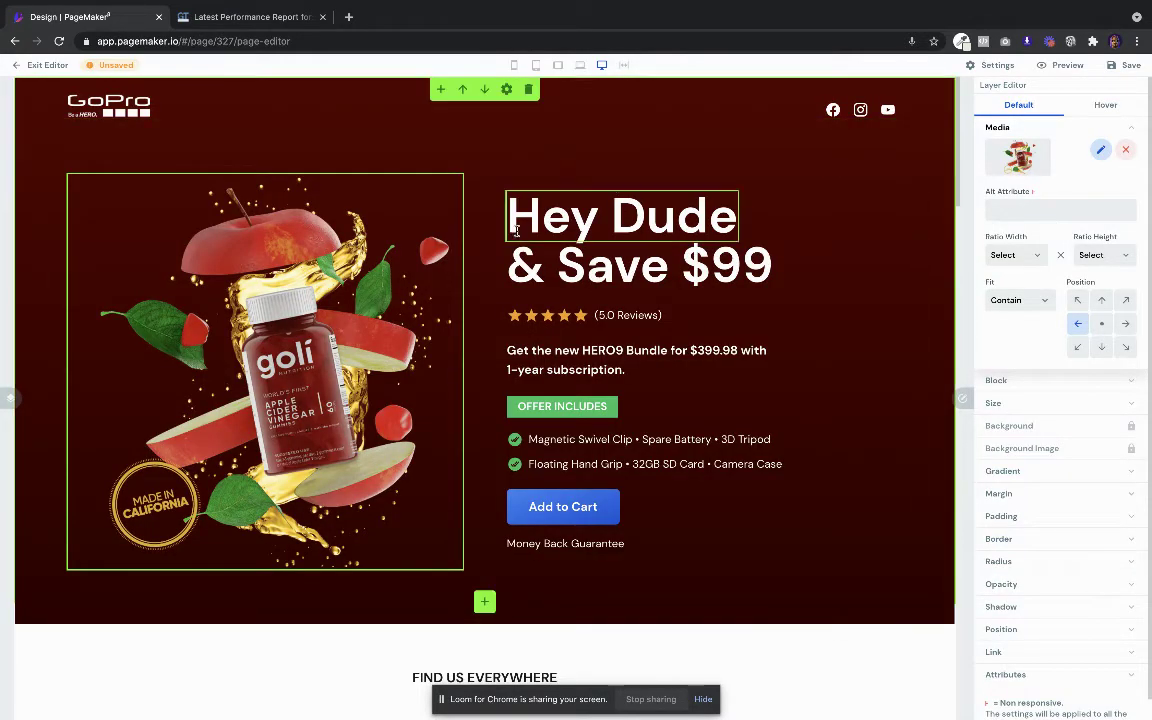
{"action": "left_click", "coordinate": [562, 406]}
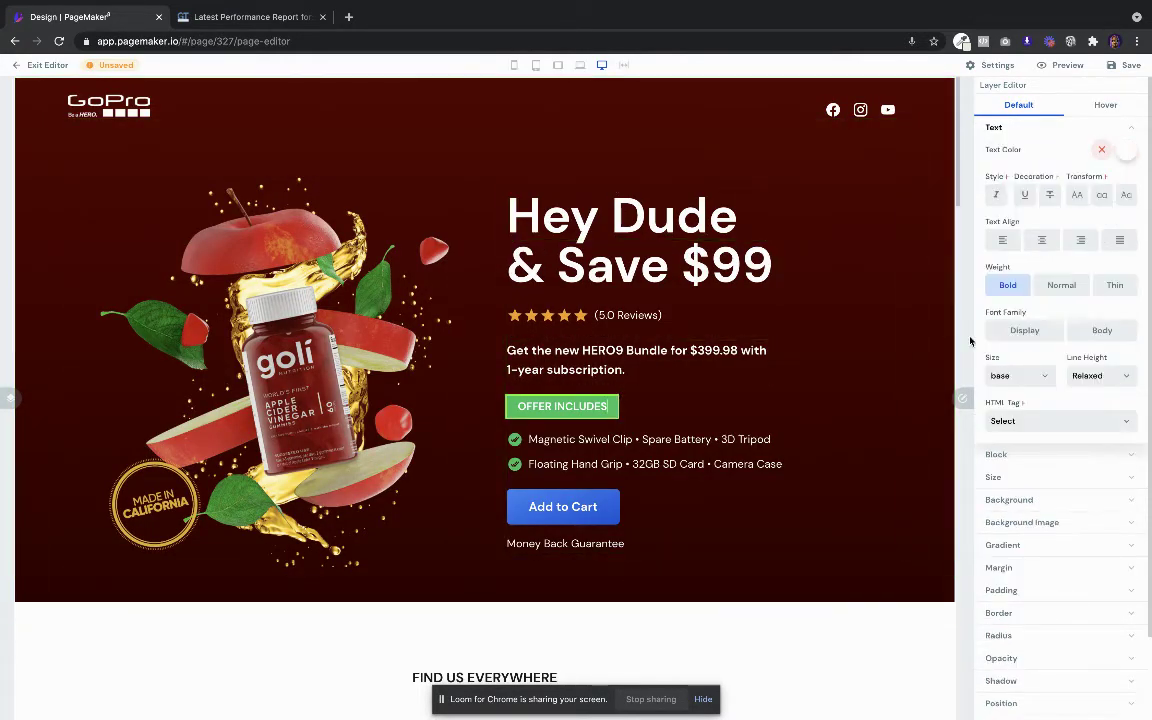
Change the OFFER INCLUDES badge background from green to Pink.
{"action": "left_click", "coordinate": [1029, 499]}
{"action": "left_click", "coordinate": [1127, 521]}
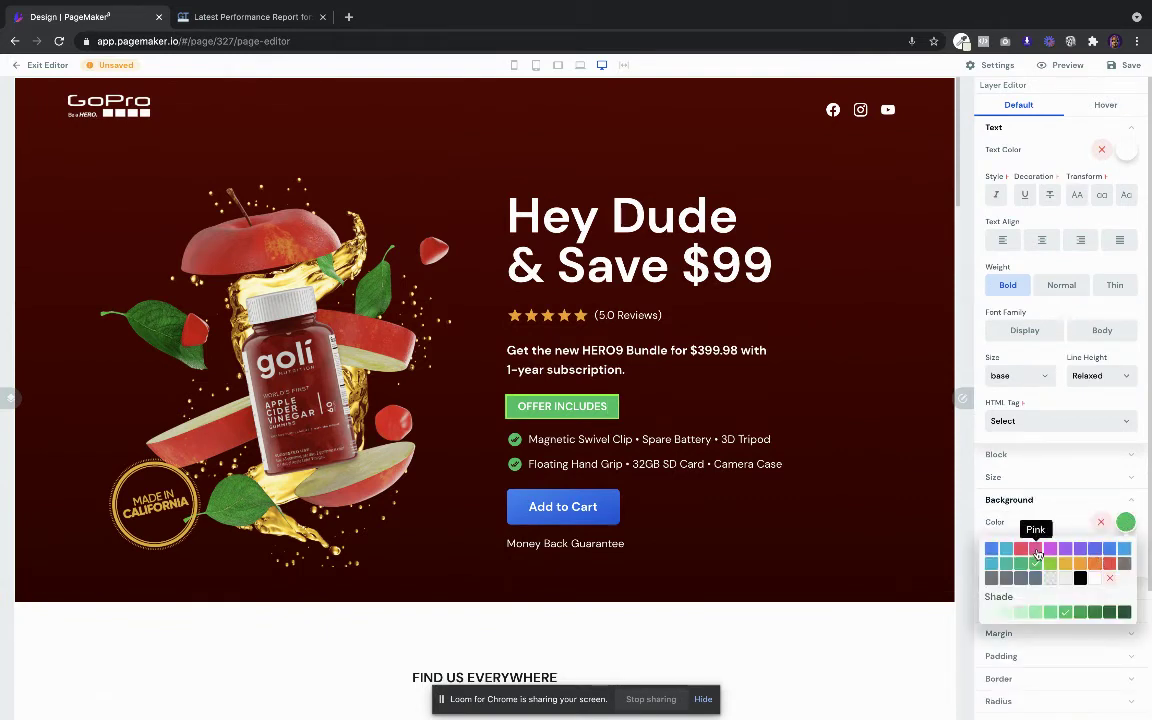
{"action": "left_click", "coordinate": [1035, 548]}
{"action": "scroll", "coordinate": [697, 464], "scroll_direction": "down", "scroll_amount": 2}
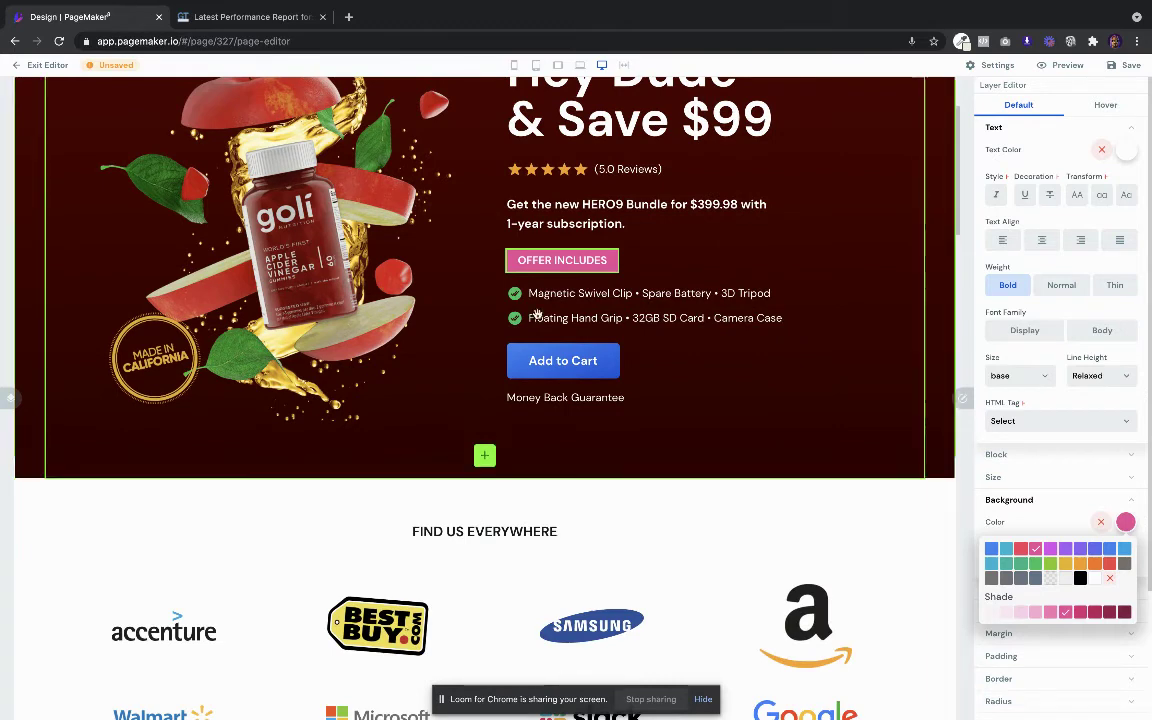
{"action": "scroll", "coordinate": [470, 463], "scroll_direction": "up", "scroll_amount": 2}
{"action": "scroll", "coordinate": [490, 515], "scroll_direction": "down", "scroll_amount": 1}
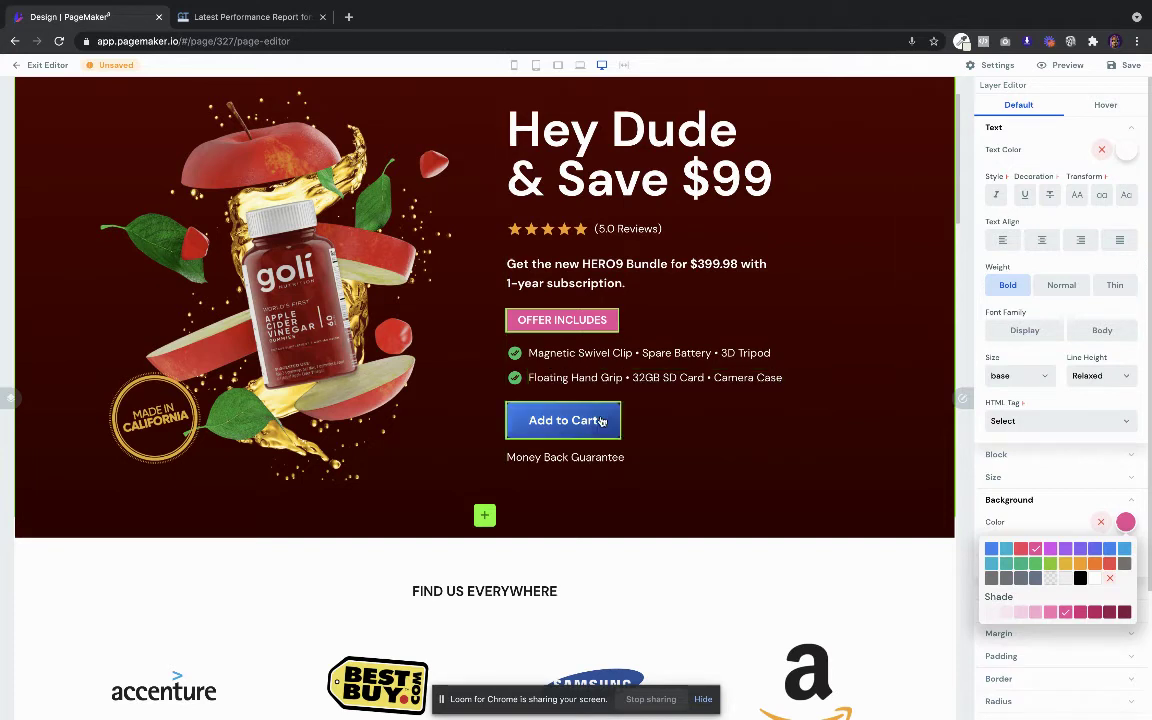
{"action": "left_click", "coordinate": [611, 425]}
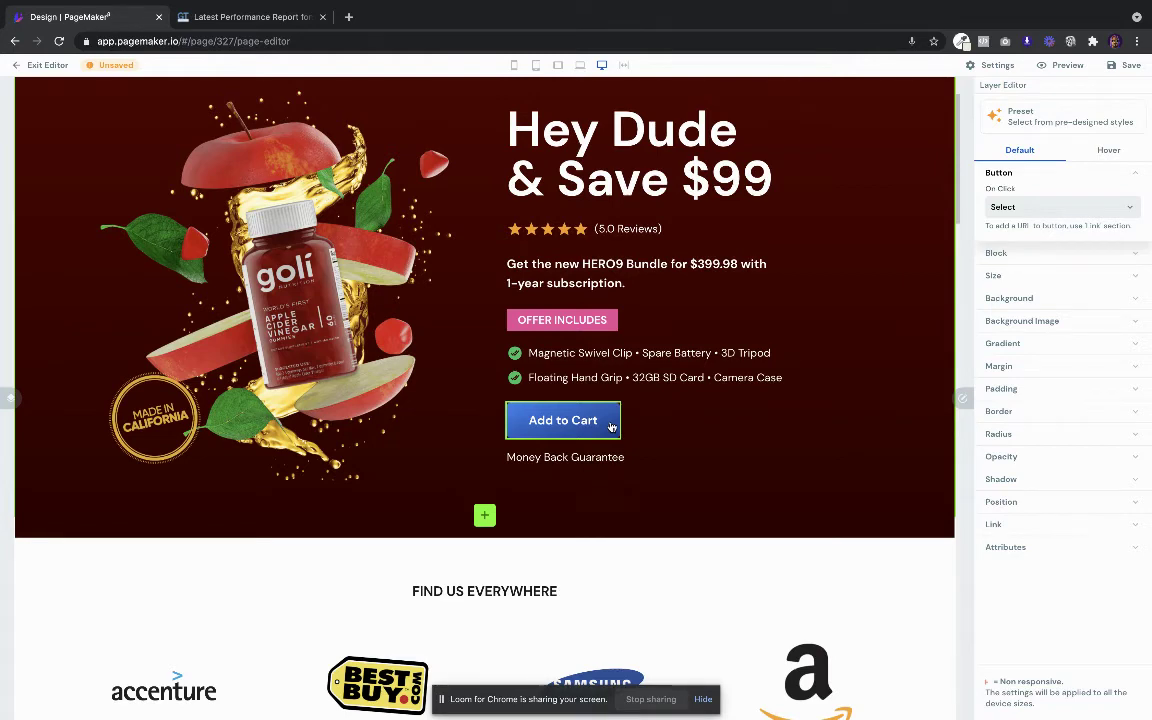
Add a section below the hero and browse the module library's second page to Tejas.
{"action": "scroll", "coordinate": [640, 518], "scroll_direction": "down", "scroll_amount": 3}
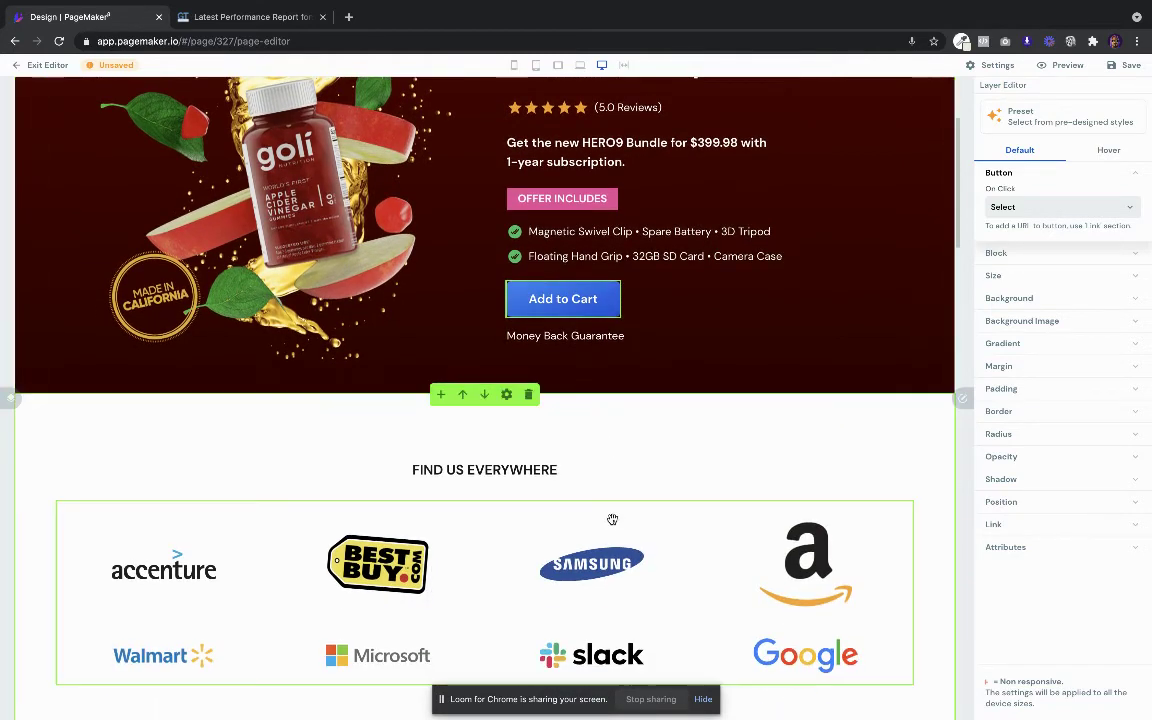
{"action": "scroll", "coordinate": [634, 319], "scroll_direction": "up", "scroll_amount": 1}
{"action": "left_click", "coordinate": [484, 423]}
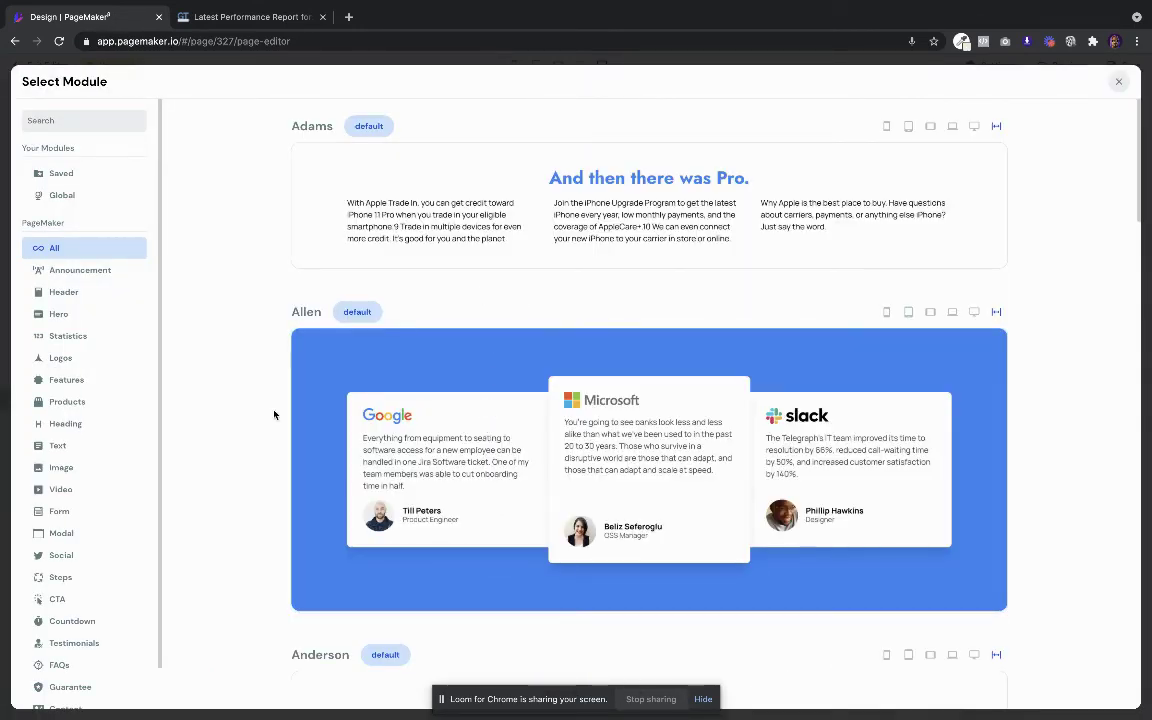
{"action": "scroll", "coordinate": [82, 565], "scroll_direction": "down", "scroll_amount": 1}
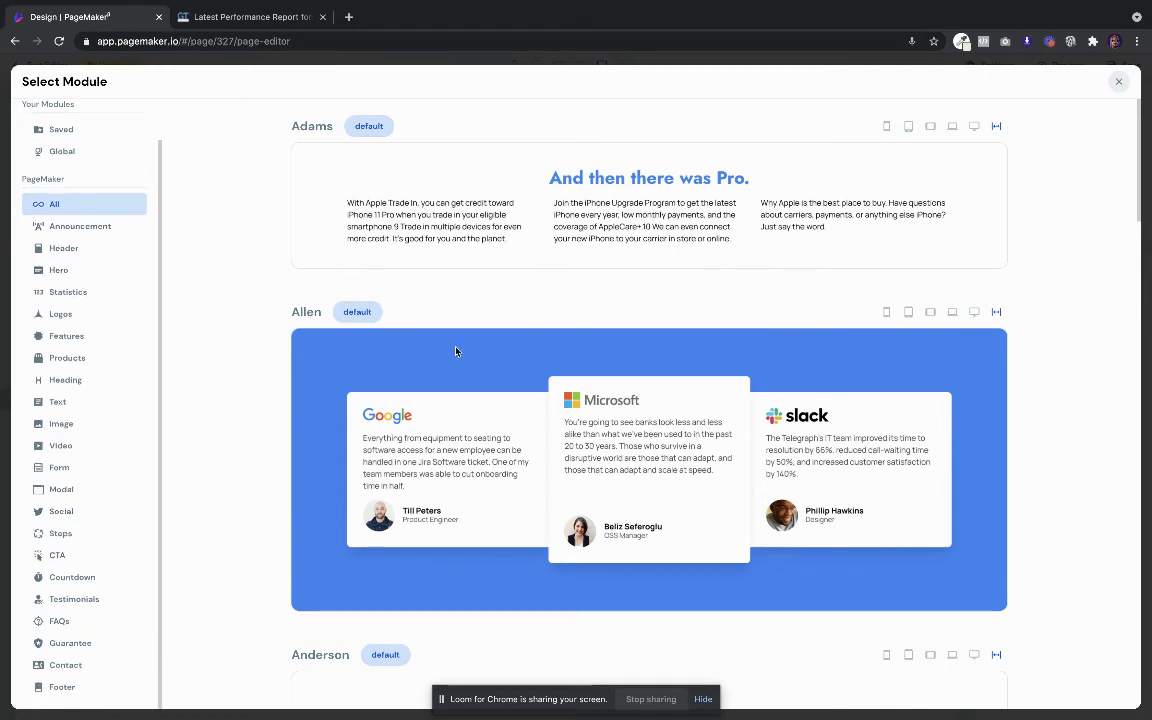
{"action": "scroll", "coordinate": [458, 352], "scroll_direction": "down", "scroll_amount": 10}
{"action": "scroll", "coordinate": [1036, 624], "scroll_direction": "down", "scroll_amount": 10}
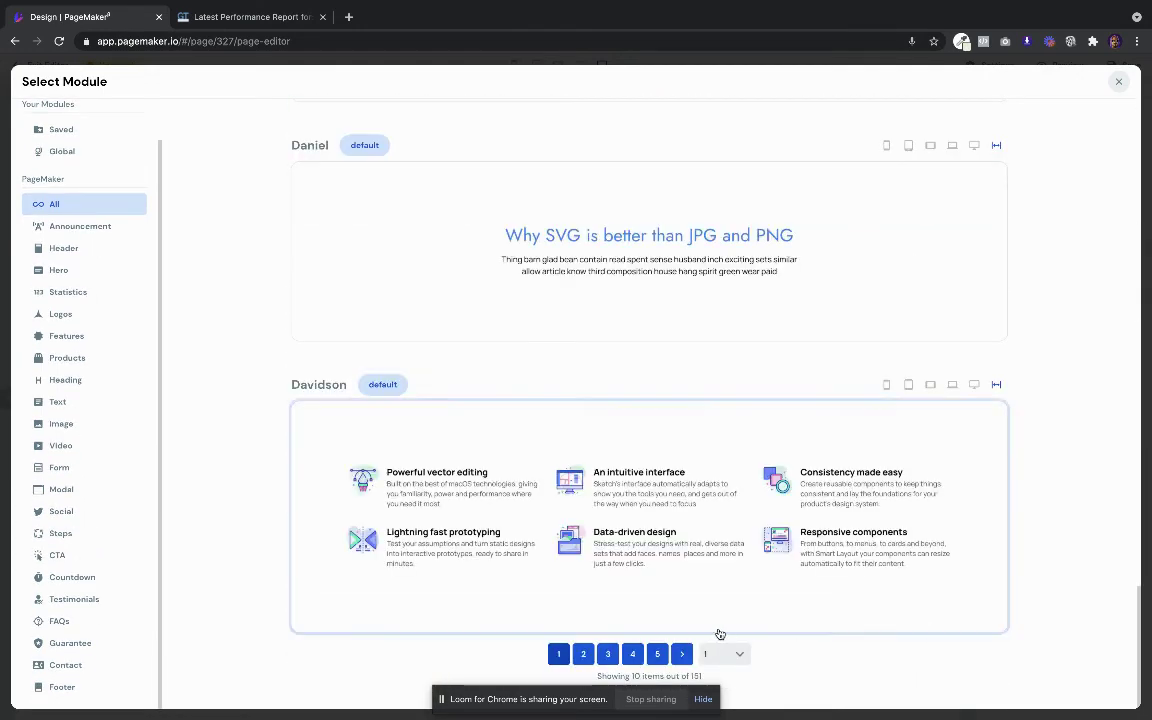
{"action": "left_click", "coordinate": [658, 653]}
{"action": "scroll", "coordinate": [669, 395], "scroll_direction": "down", "scroll_amount": 15}
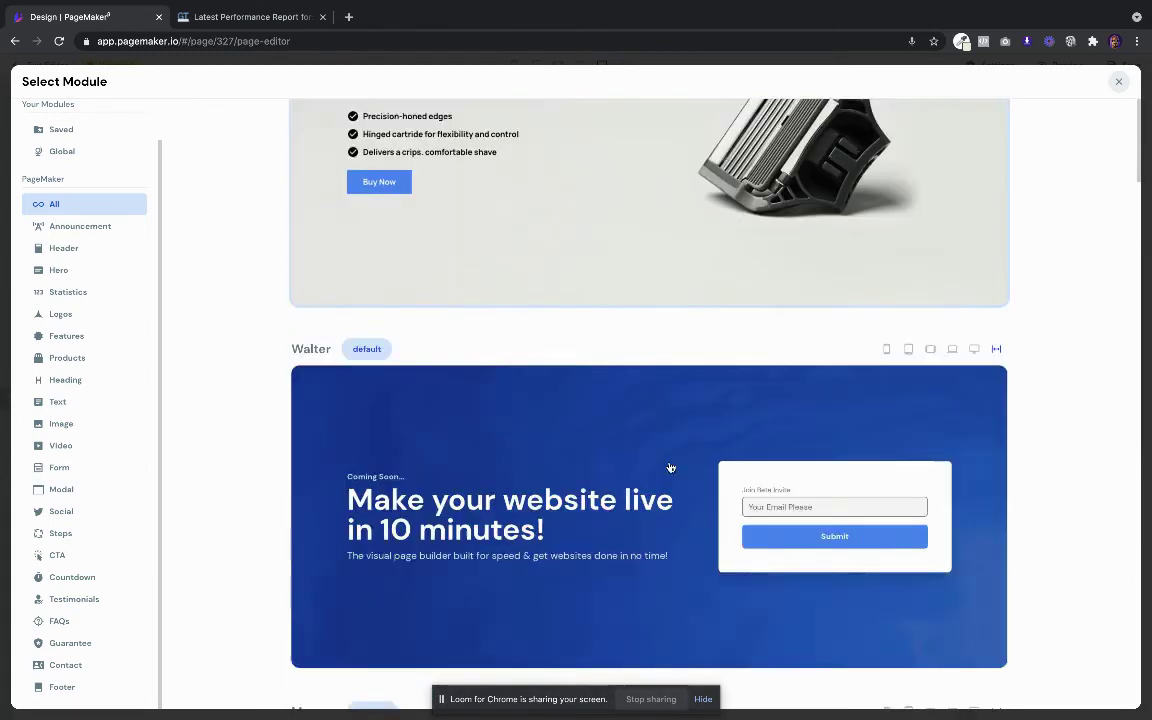
{"action": "scroll", "coordinate": [670, 468], "scroll_direction": "down", "scroll_amount": 10}
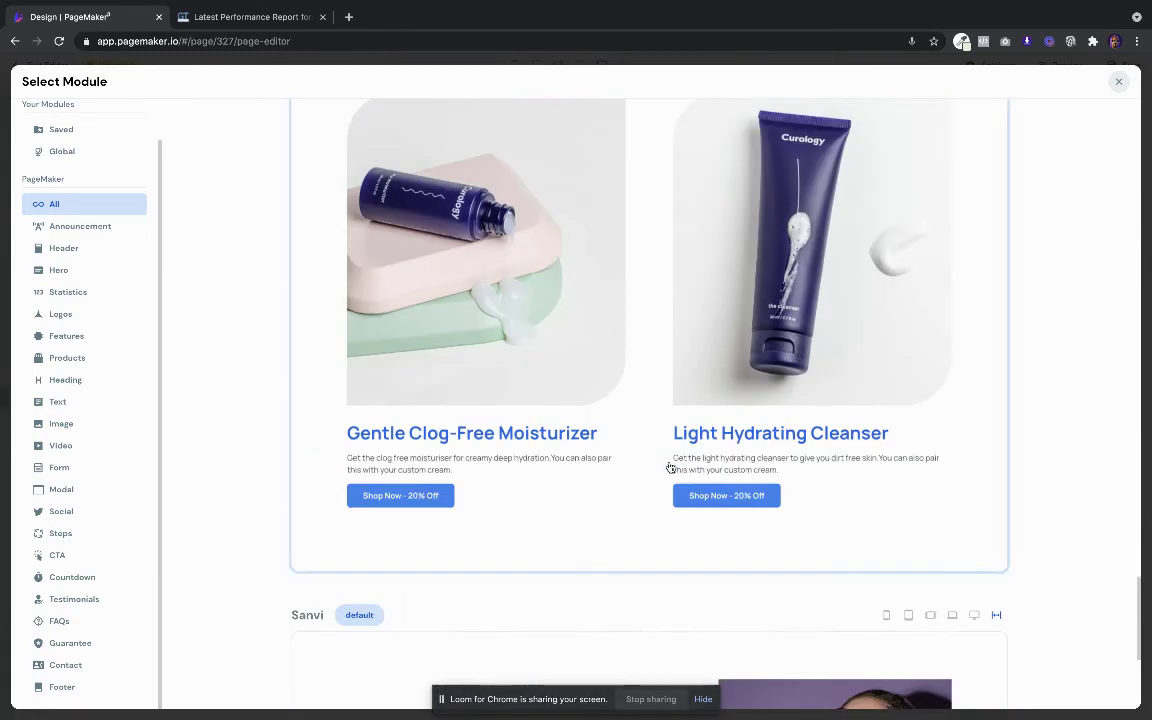
{"action": "scroll", "coordinate": [670, 468], "scroll_direction": "up", "scroll_amount": 1}
{"action": "scroll", "coordinate": [738, 296], "scroll_direction": "up", "scroll_amount": 3}
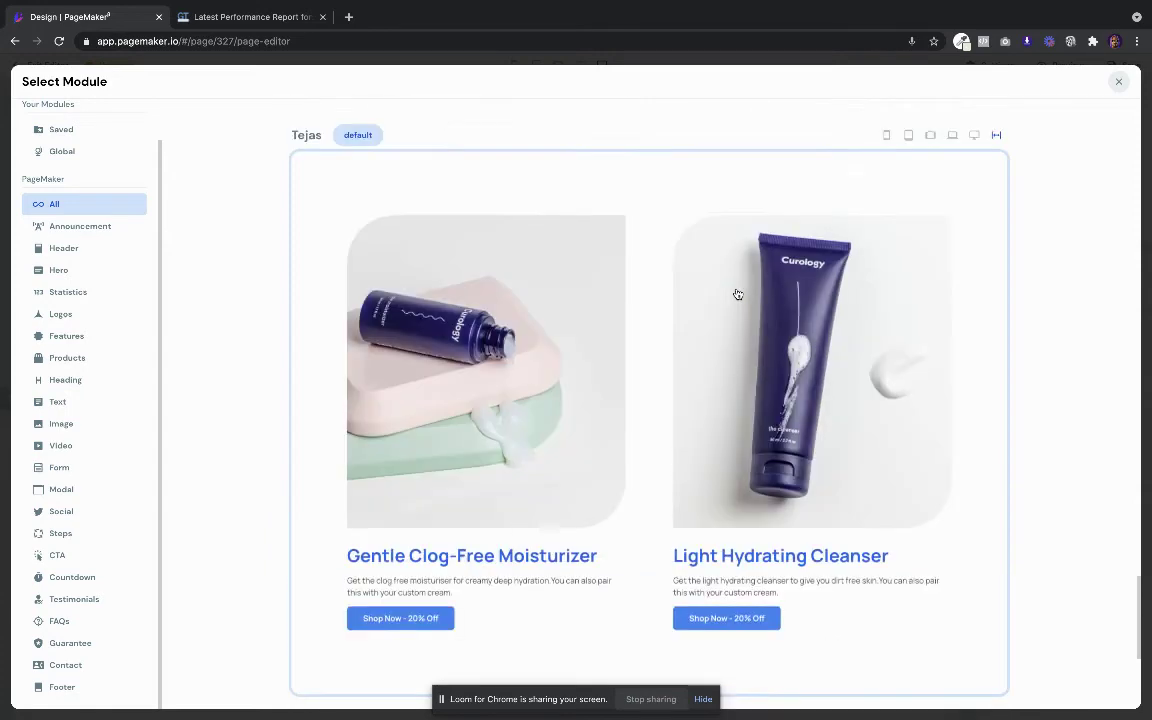
Insert the Tejas two-product module below the hero, review it, then view the GTmetrix report.
{"action": "left_click", "coordinate": [739, 308]}
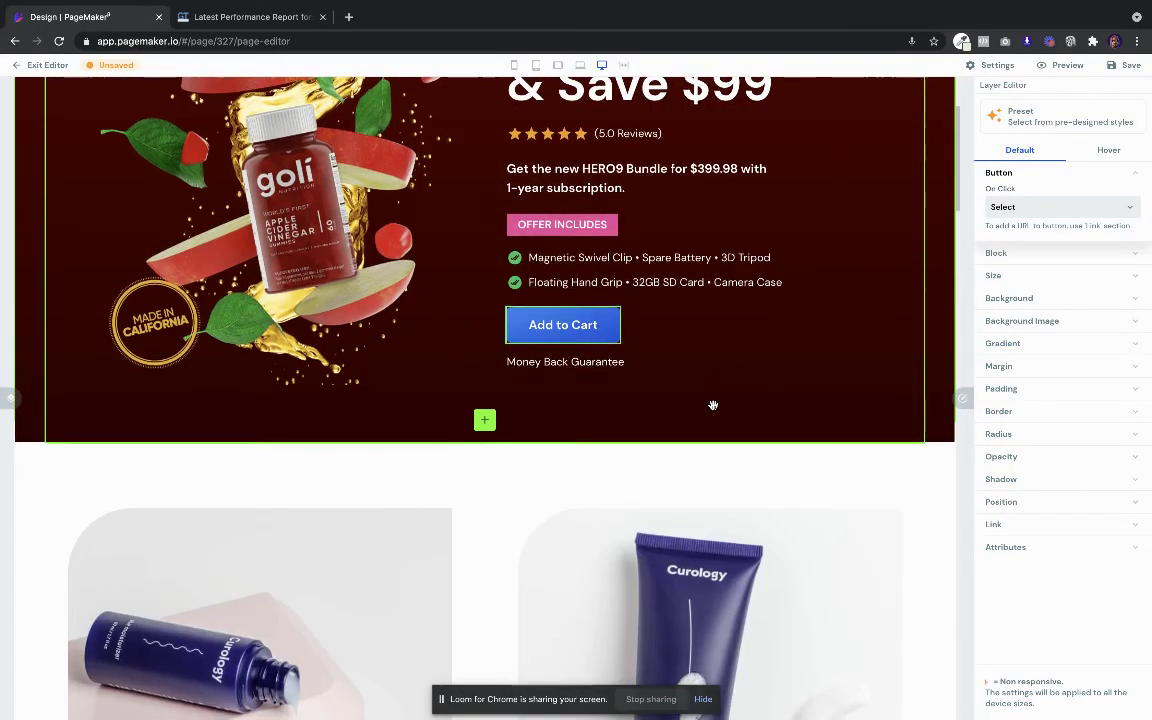
{"action": "scroll", "coordinate": [713, 405], "scroll_direction": "down", "scroll_amount": 5}
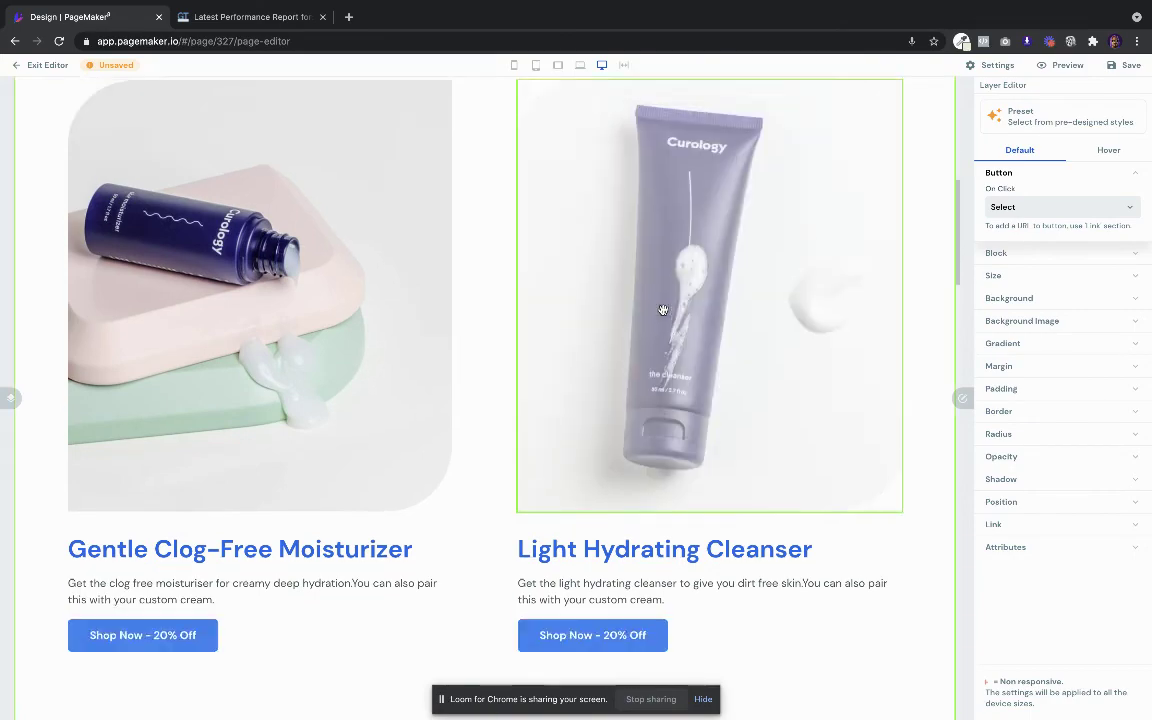
{"action": "scroll", "coordinate": [662, 310], "scroll_direction": "up", "scroll_amount": 6}
{"action": "scroll", "coordinate": [662, 310], "scroll_direction": "down", "scroll_amount": 3}
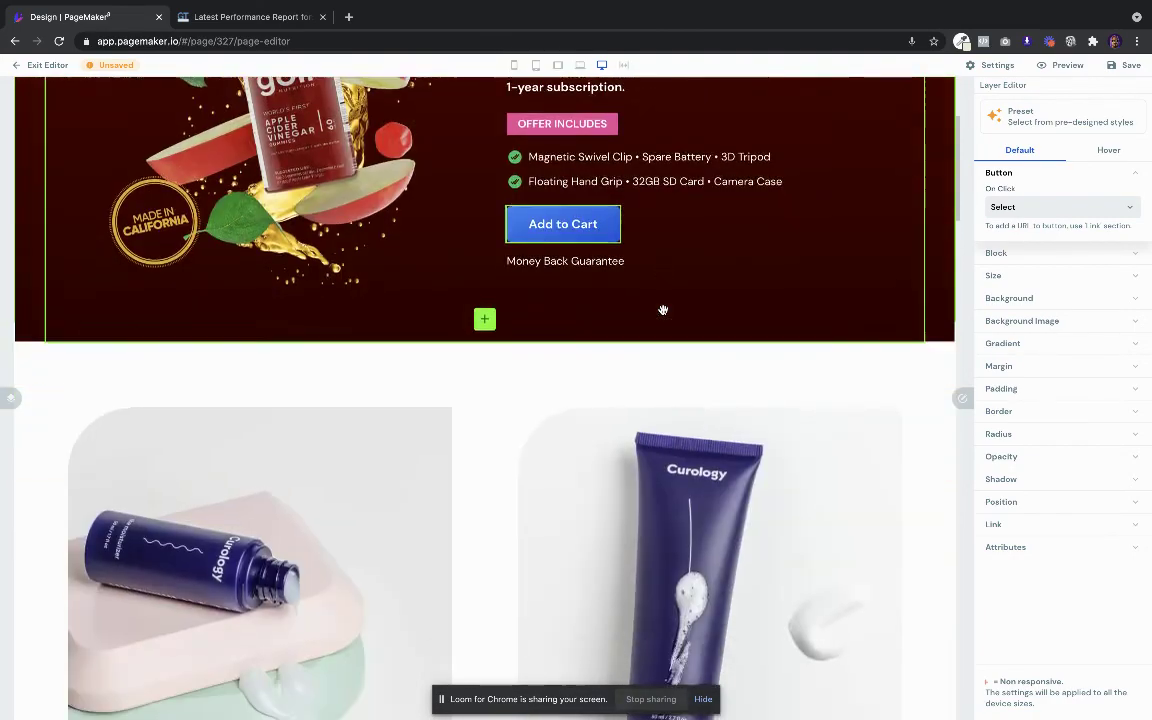
{"action": "scroll", "coordinate": [662, 310], "scroll_direction": "down", "scroll_amount": 5}
{"action": "scroll", "coordinate": [662, 310], "scroll_direction": "up", "scroll_amount": 4}
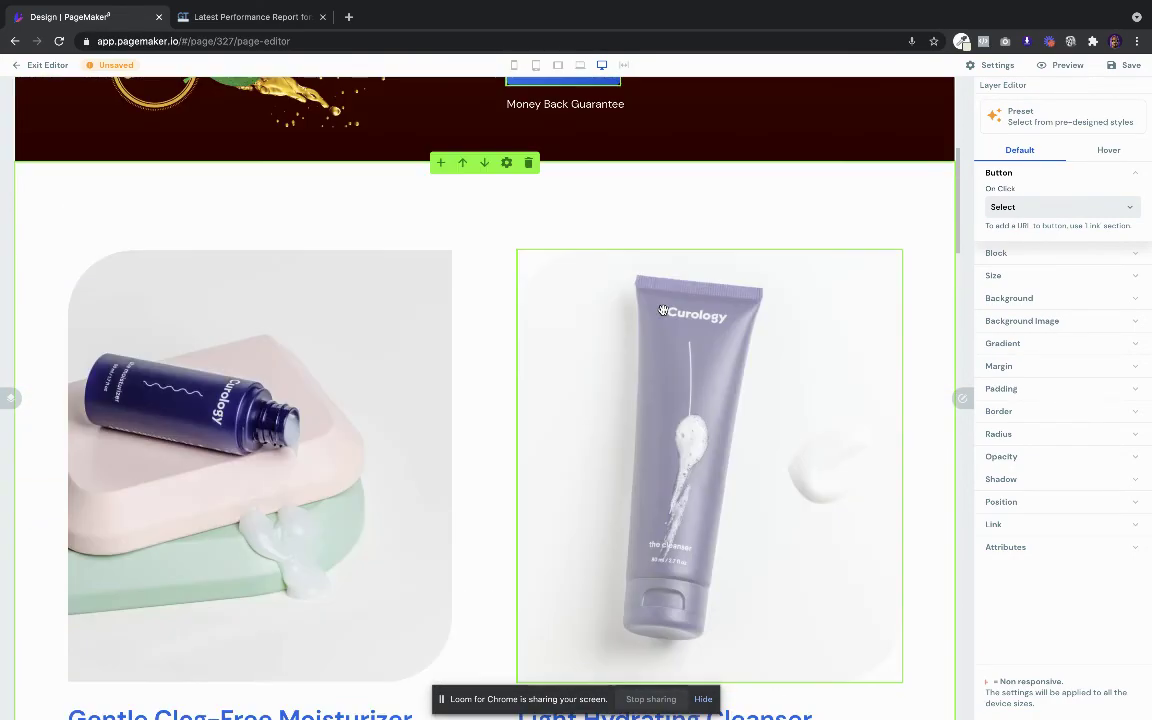
{"action": "scroll", "coordinate": [662, 310], "scroll_direction": "down", "scroll_amount": 4}
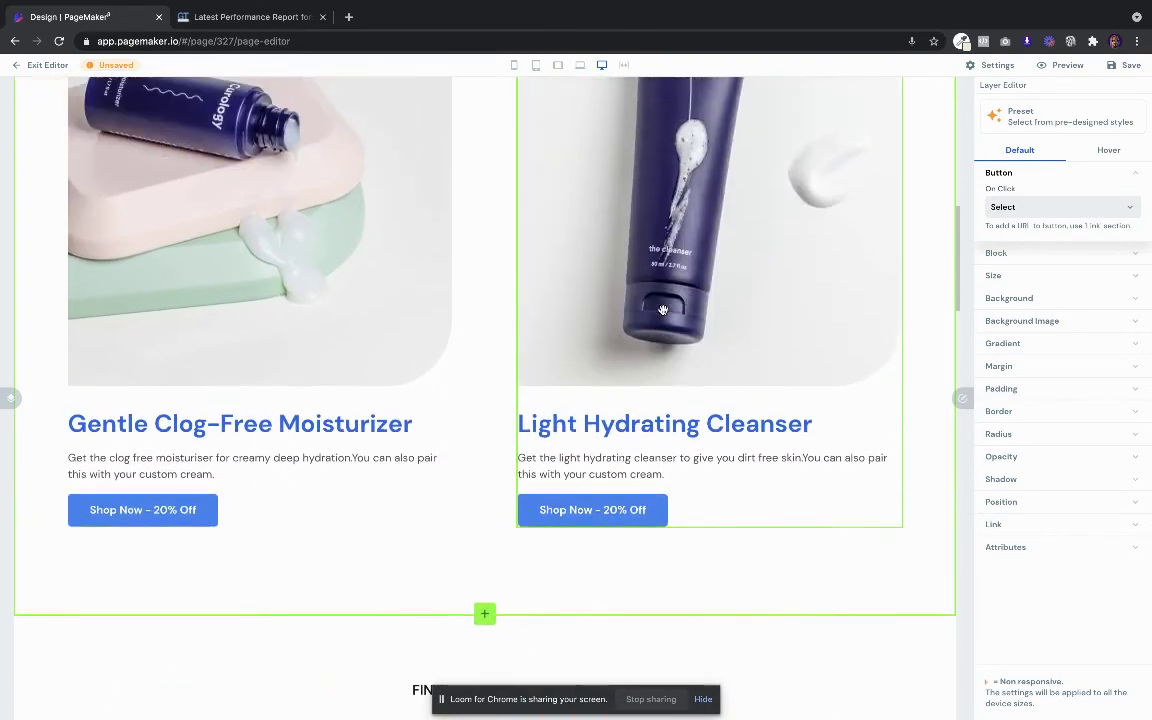
{"action": "scroll", "coordinate": [662, 310], "scroll_direction": "up", "scroll_amount": 8}
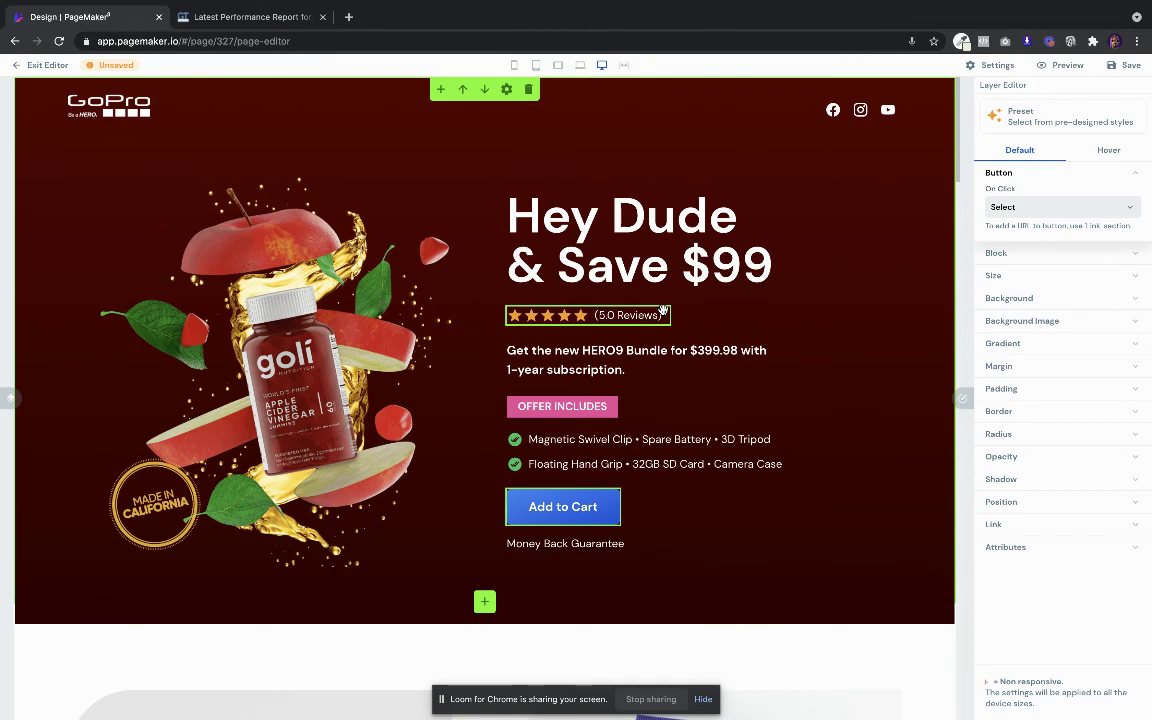
{"action": "left_click", "coordinate": [222, 15]}
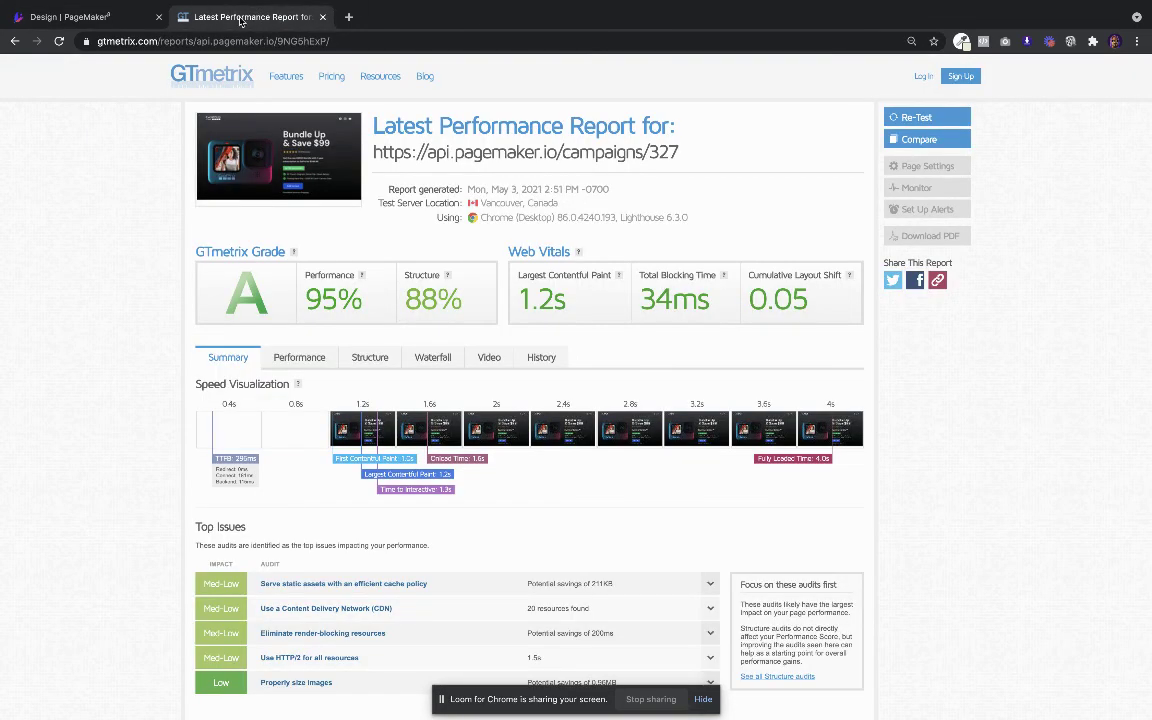
Go back from the GTmetrix report to the Design | PageMaker editor.
{"action": "left_click", "coordinate": [90, 17]}
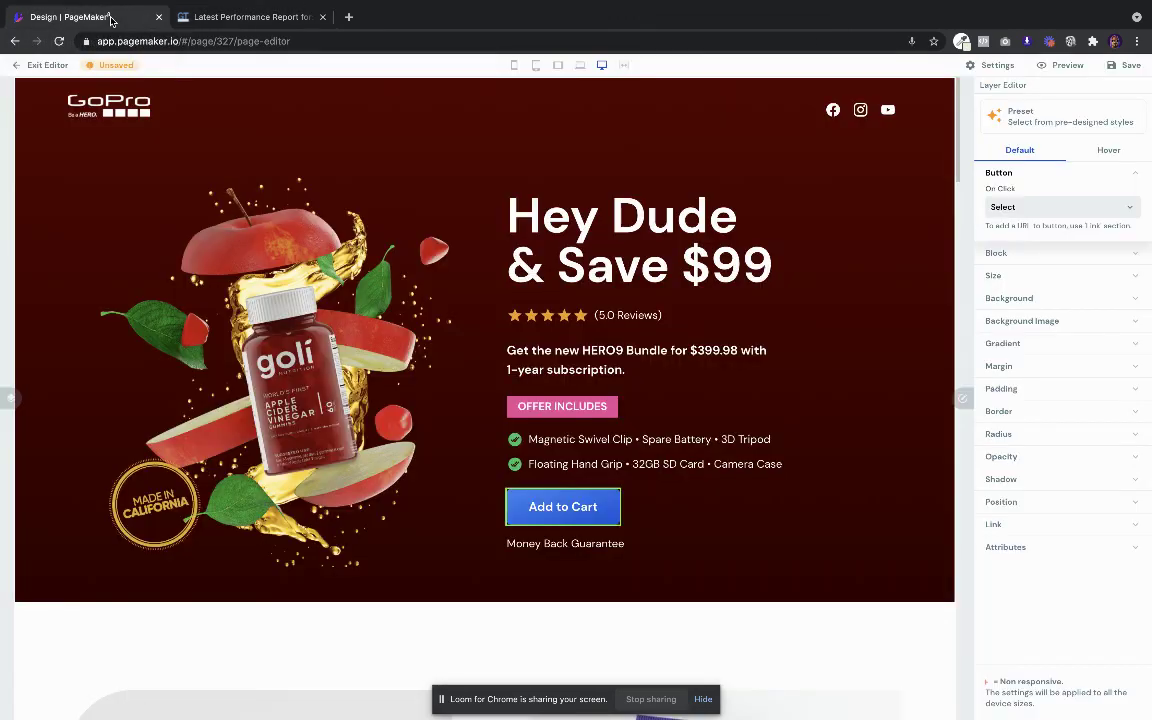